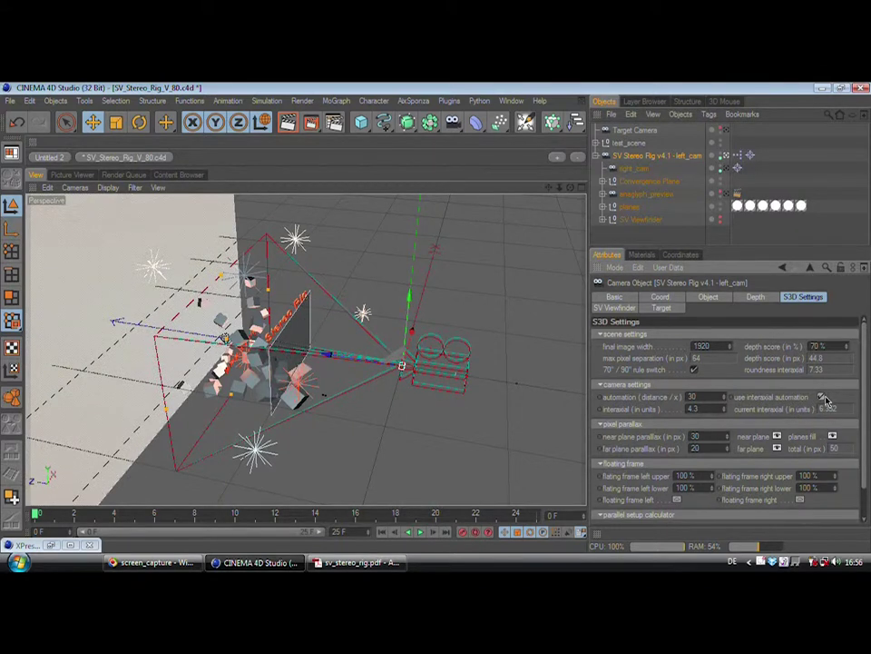
Try different interaxial automation (distance / x) values on the stereo rig, such as 20, and restore it to 30.
left_click_drag(557, 402, 186, 357, "alt")
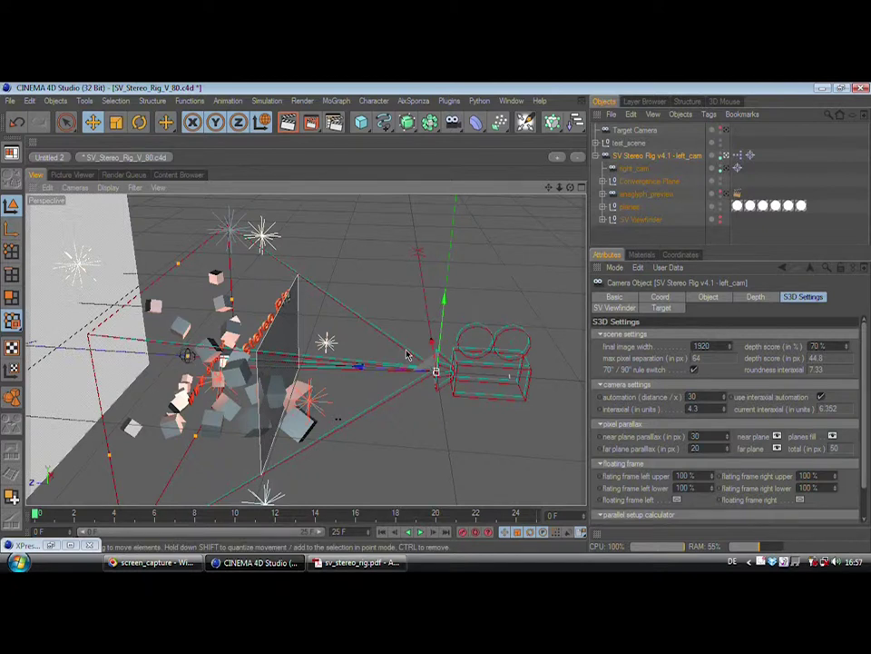
left_click(714, 397)
double_click(704, 397)
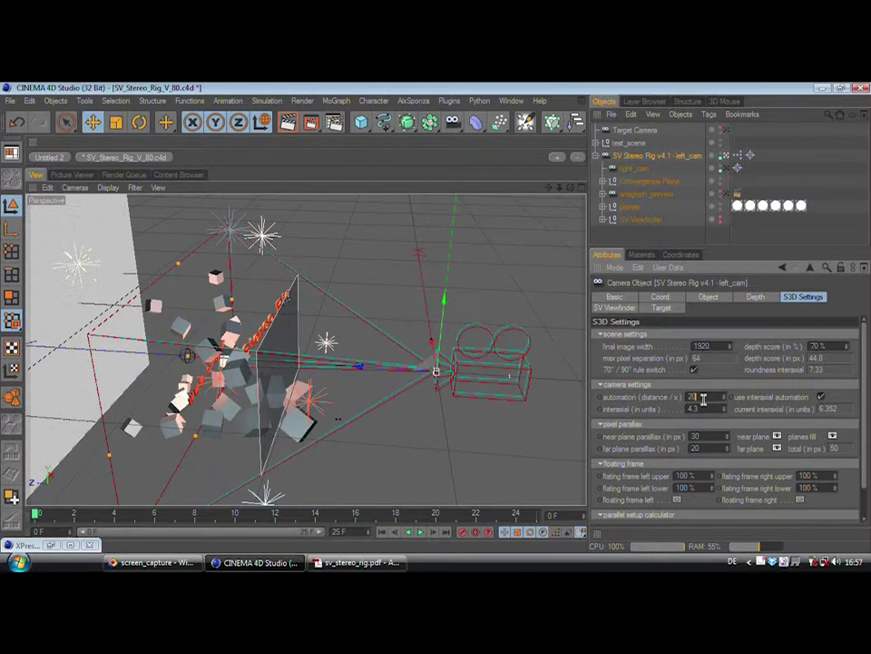
type("20")
key("Return")
left_click_drag(724, 399, 642, 396)
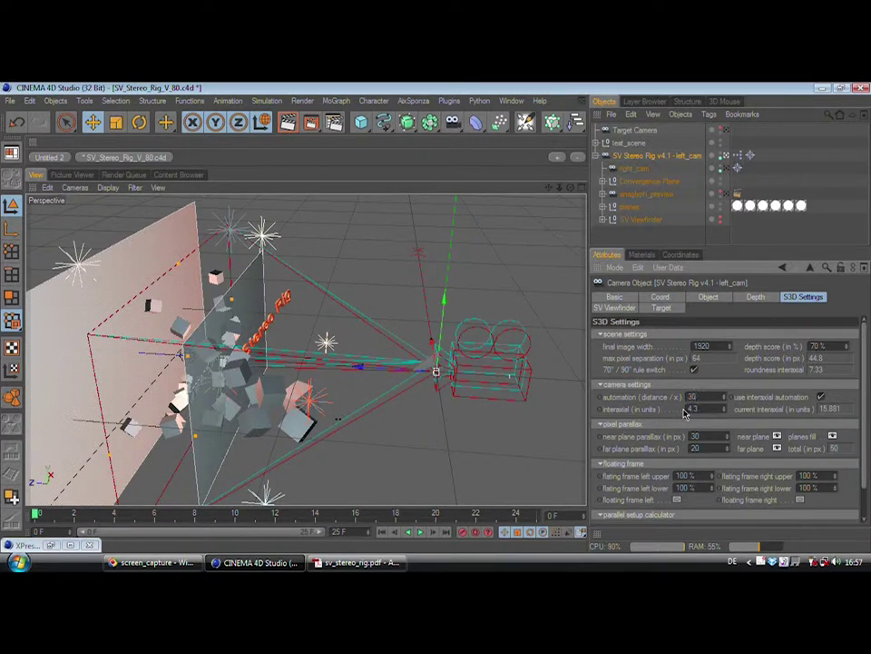
key("Return")
Move the Convergence Plane along its depth axis toward the camera, placing it near the front of the cube cluster.
left_click(649, 181)
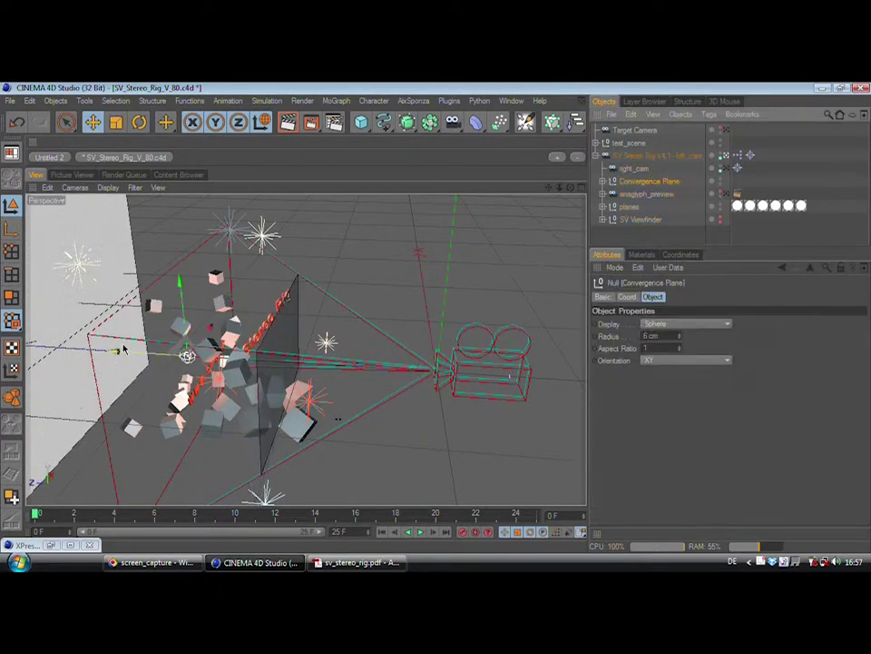
left_click_drag(140, 351, 473, 323)
right_click_drag(473, 324, 427, 323, "alt")
left_click_drag(437, 322, 428, 324)
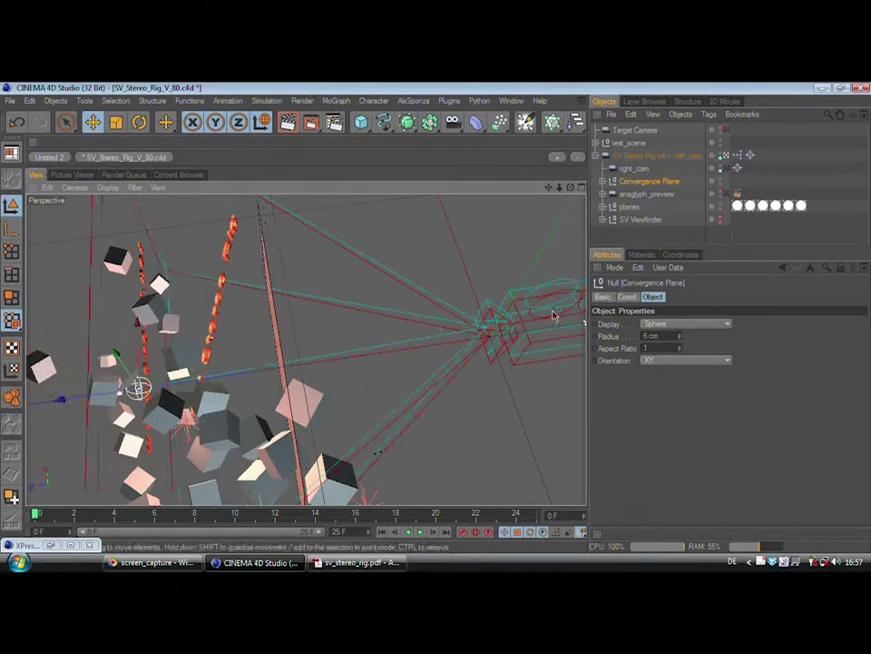
left_click_drag(70, 397, 454, 311)
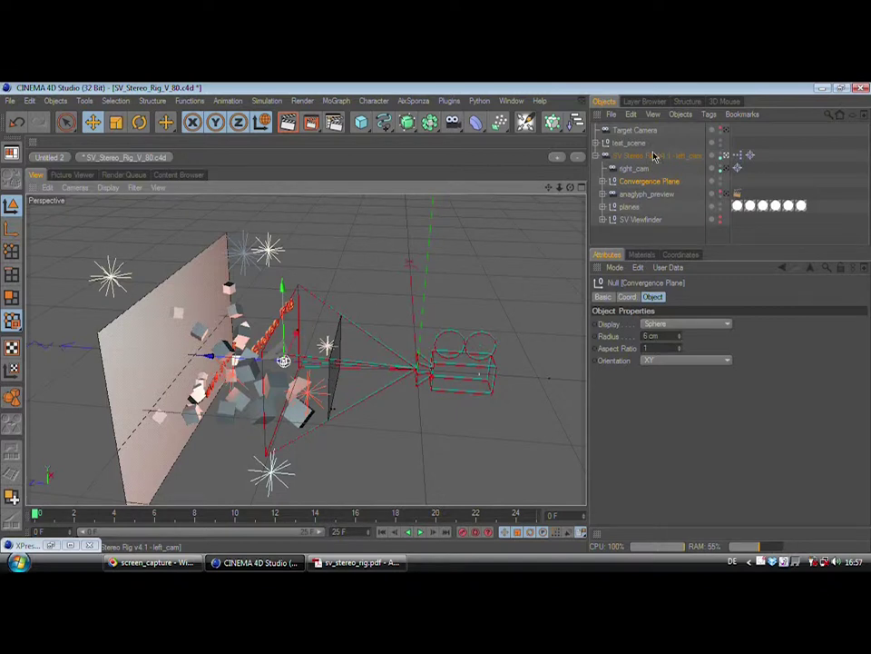
Turn off interaxial automation for the SV Stereo Rig and set the interaxial to 5 units.
left_click(654, 156)
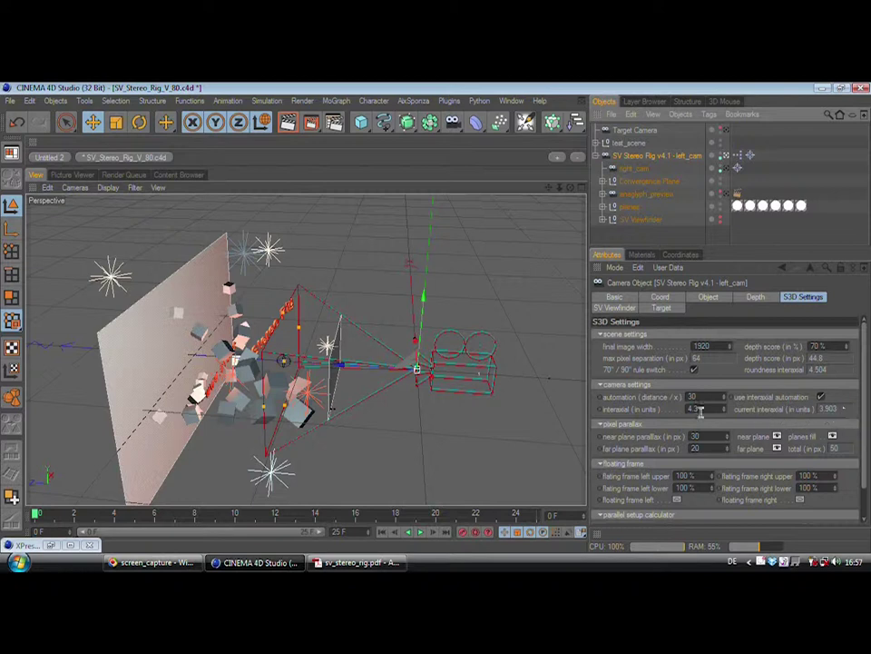
left_click_drag(699, 409, 627, 415)
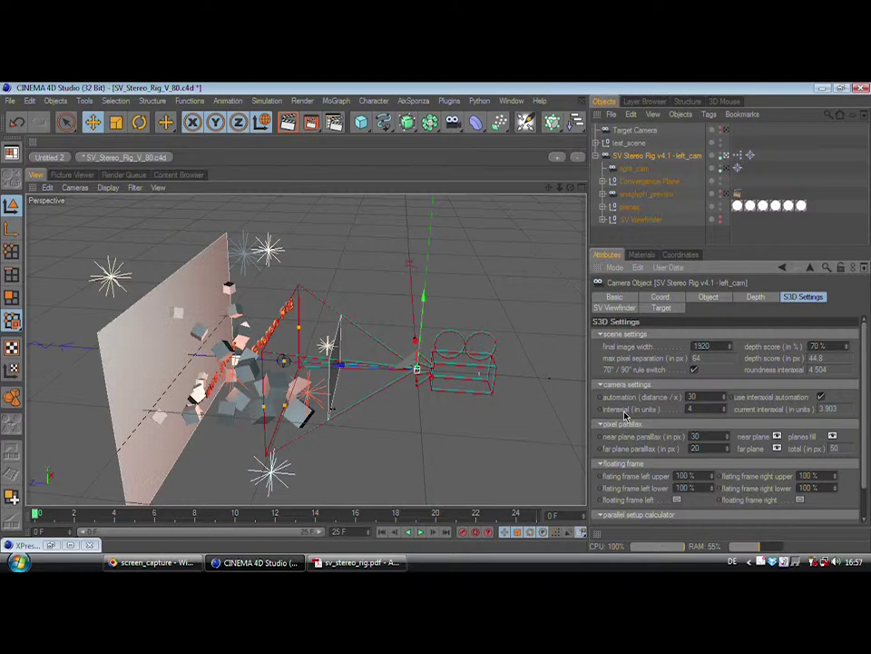
left_click(821, 398)
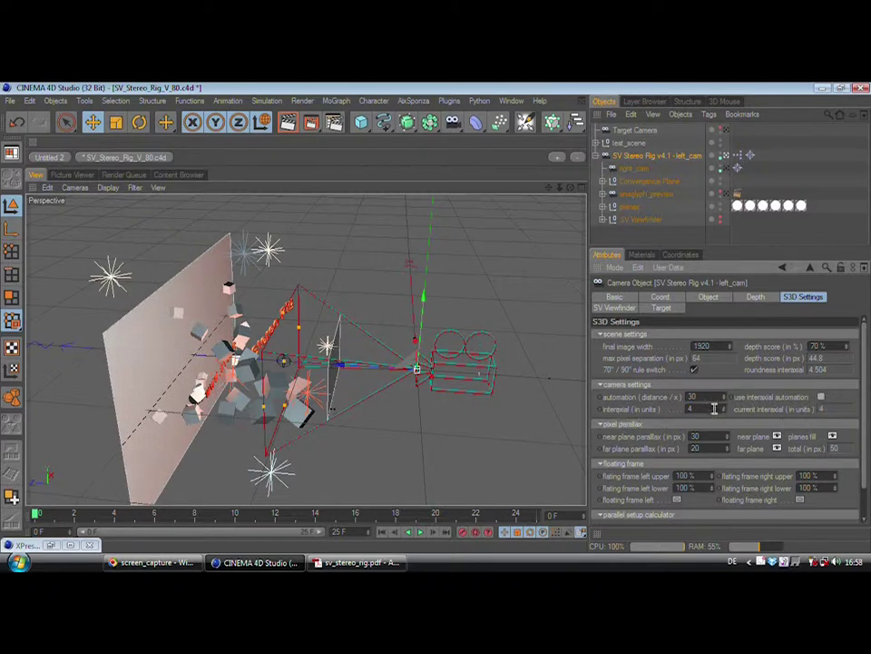
mouse_move(727, 413)
left_mouse_down()
mouse_move(725, 389)
mouse_move(727, 408)
left_mouse_up()
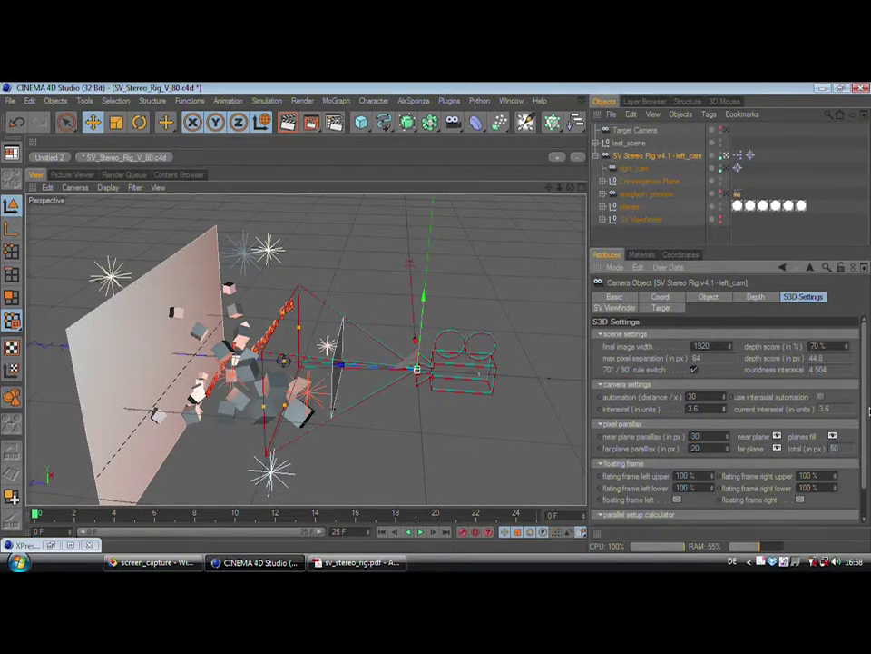
left_click_drag(726, 411, 725, 408)
left_click_drag(448, 290, 490, 313, "alt")
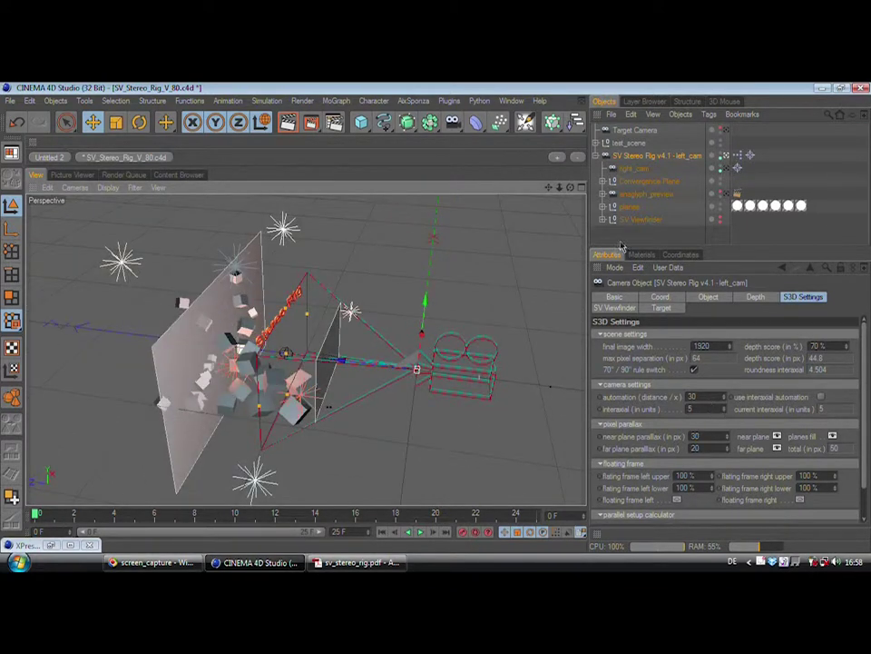
Shift the Convergence Plane slightly farther from the camera and set the rig's near plane parallax to 25 px.
left_click(649, 181)
left_click_drag(431, 277, 302, 286, "alt")
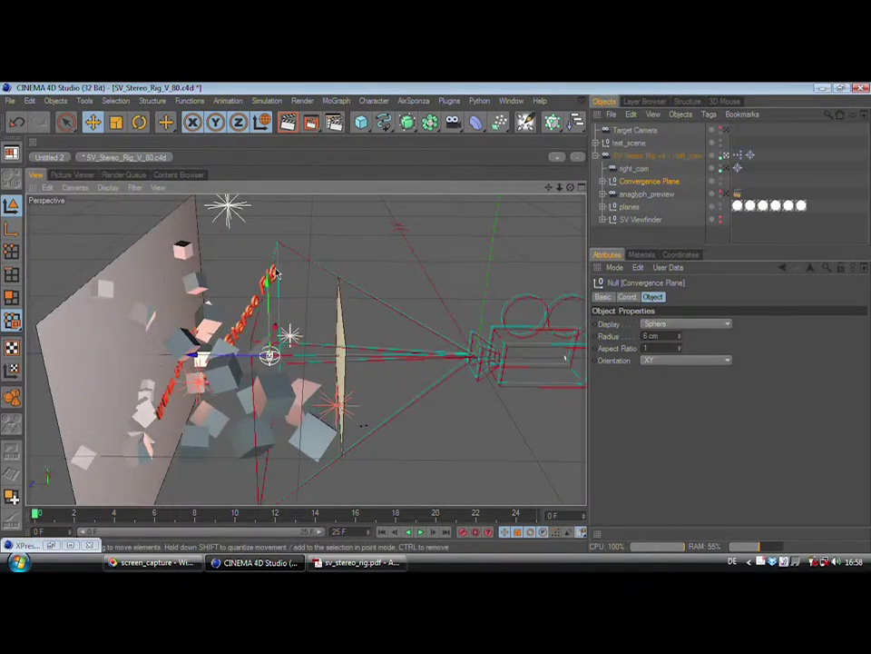
left_click(276, 273)
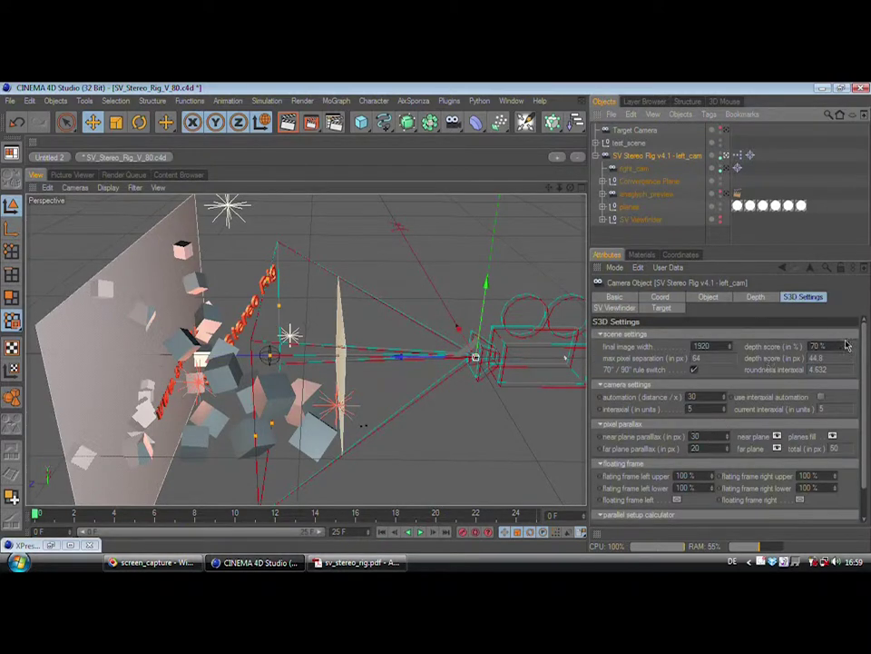
left_click(817, 346)
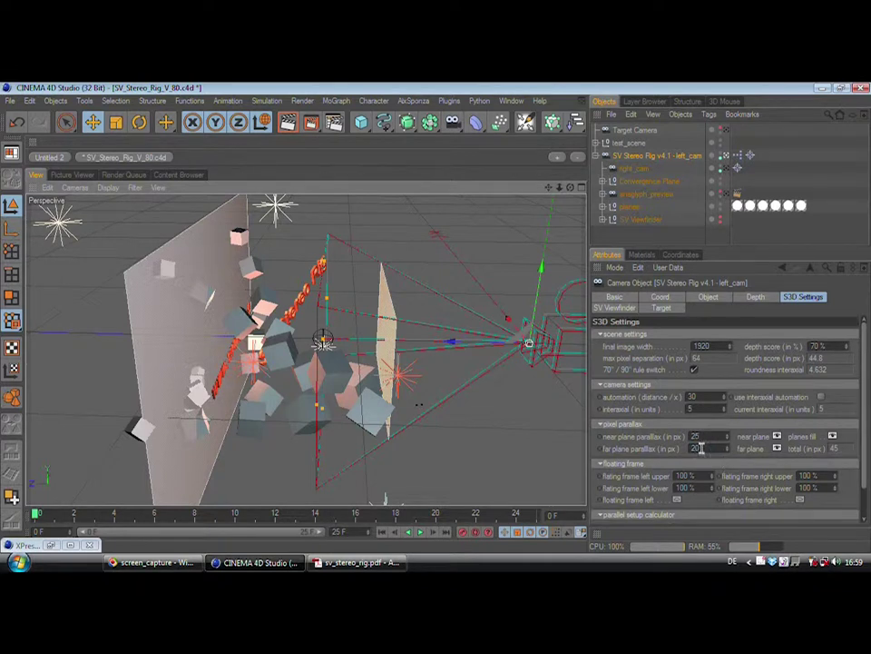
left_click_drag(435, 319, 437, 322, "alt")
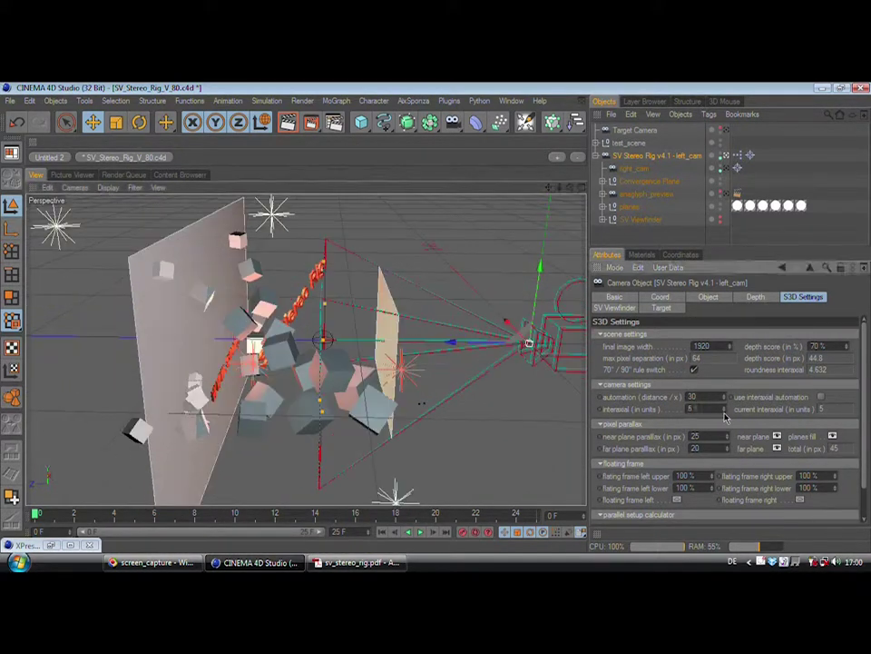
Reduce the stereo rig's interaxial to 3.7 units, checking the near and far planes against the cubes.
left_click(724, 412)
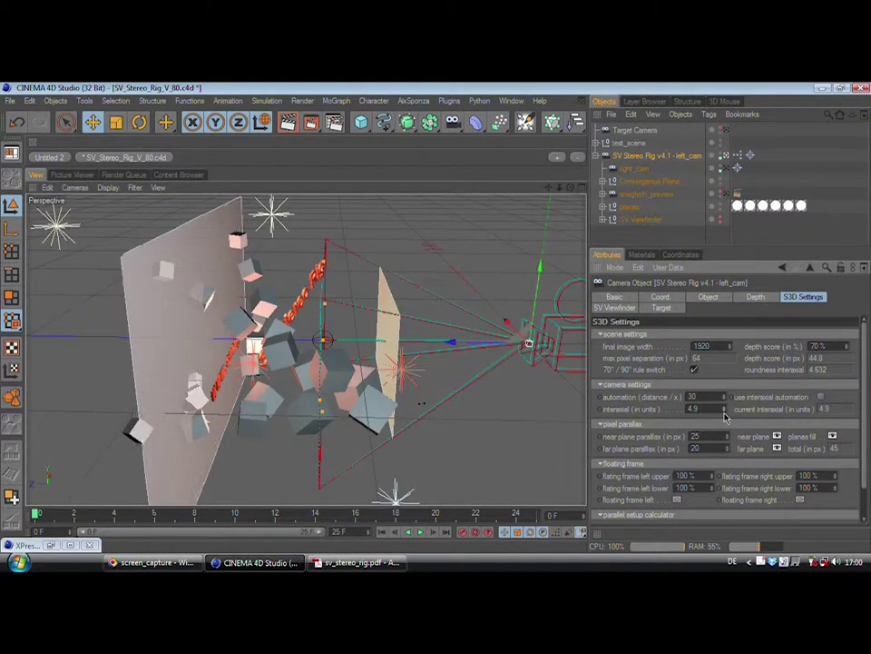
left_click(725, 412)
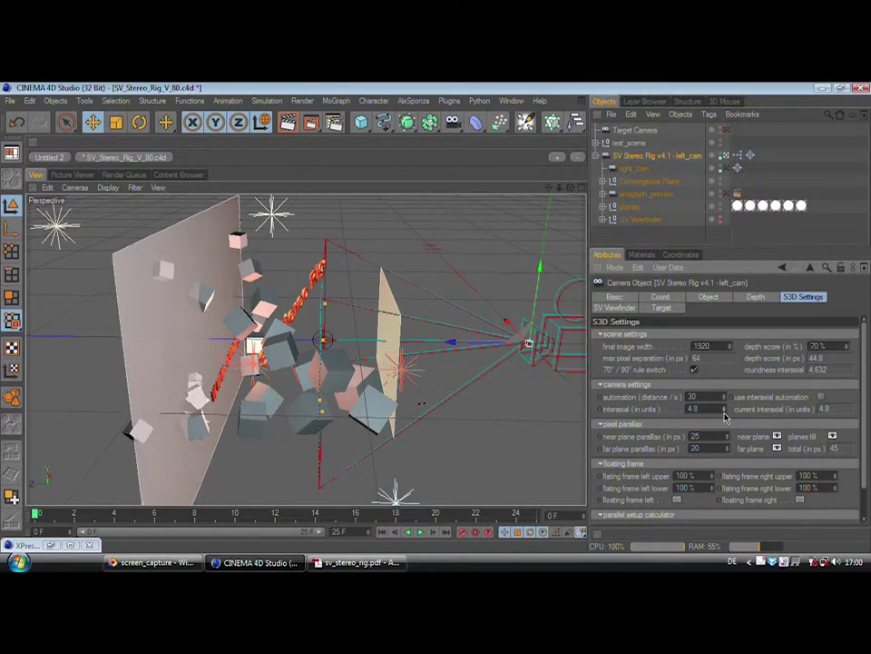
left_click(724, 412)
left_click(725, 412)
left_click(725, 412)
left_click(725, 412)
left_click(725, 412)
left_click_drag(724, 416, 724, 416)
left_click(724, 414)
left_click(724, 414)
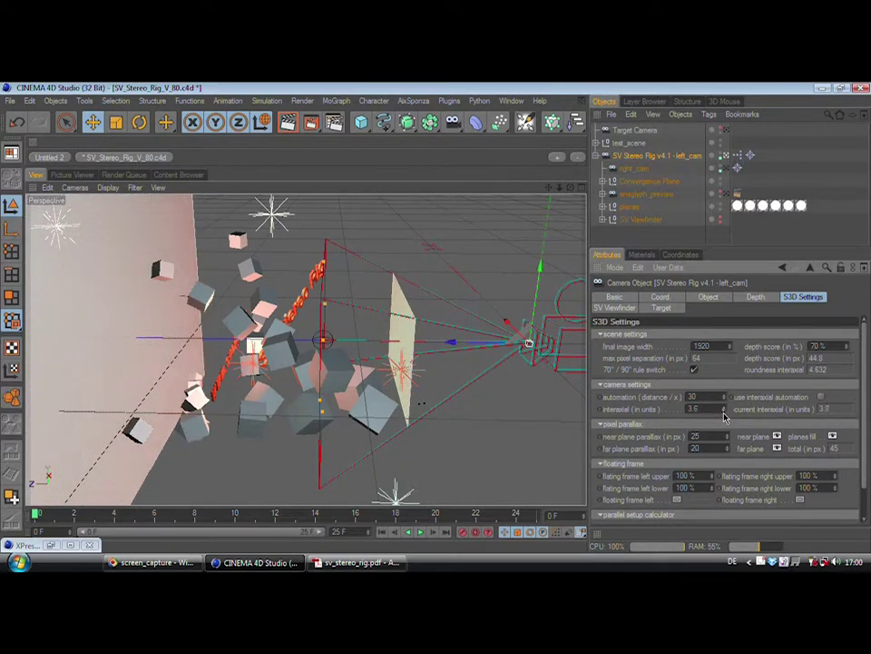
left_click_drag(378, 326, 115, 286, "alt")
left_click(724, 408)
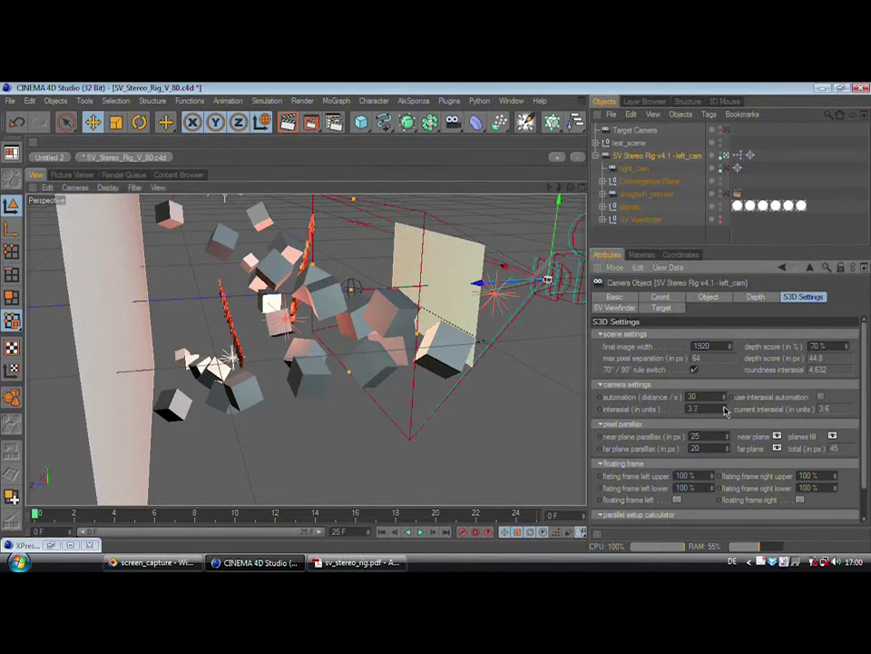
left_click_drag(396, 330, 437, 321, "alt")
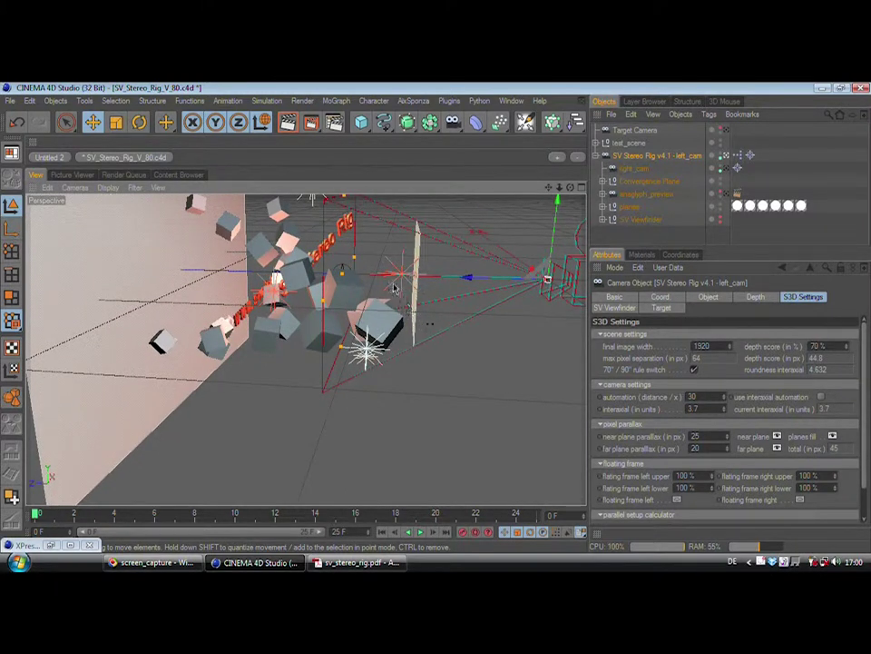
Set the near plane parallax to 24 px and the interaxial to 3.8 units.
left_click(727, 440)
left_click(726, 439)
left_click(727, 439)
left_click(726, 440)
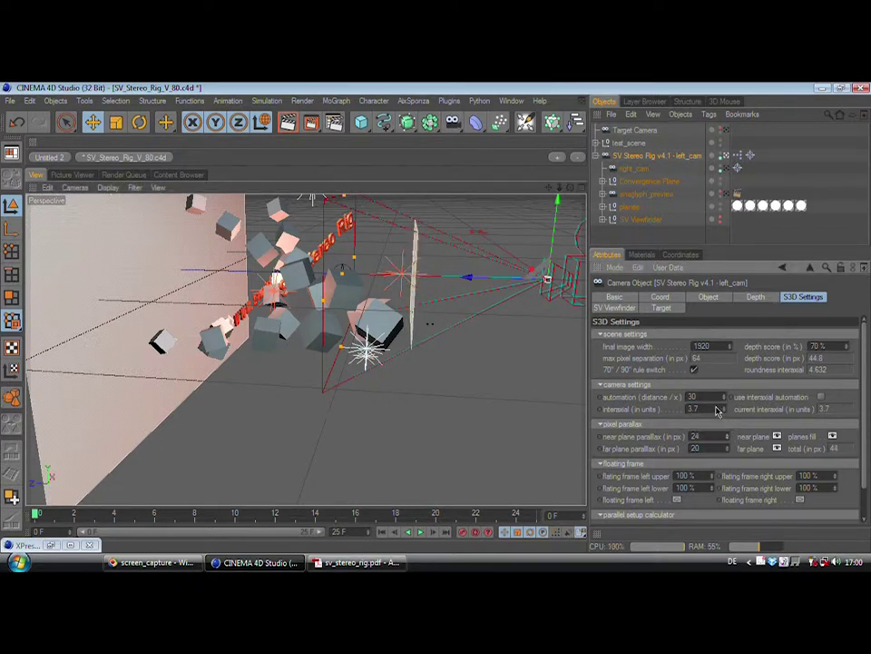
left_click_drag(731, 440, 725, 412)
mouse_move(437, 323)
left_mouse_down("alt")
mouse_move(338, 354)
mouse_move(229, 362)
mouse_move(436, 321)
left_mouse_up("alt")
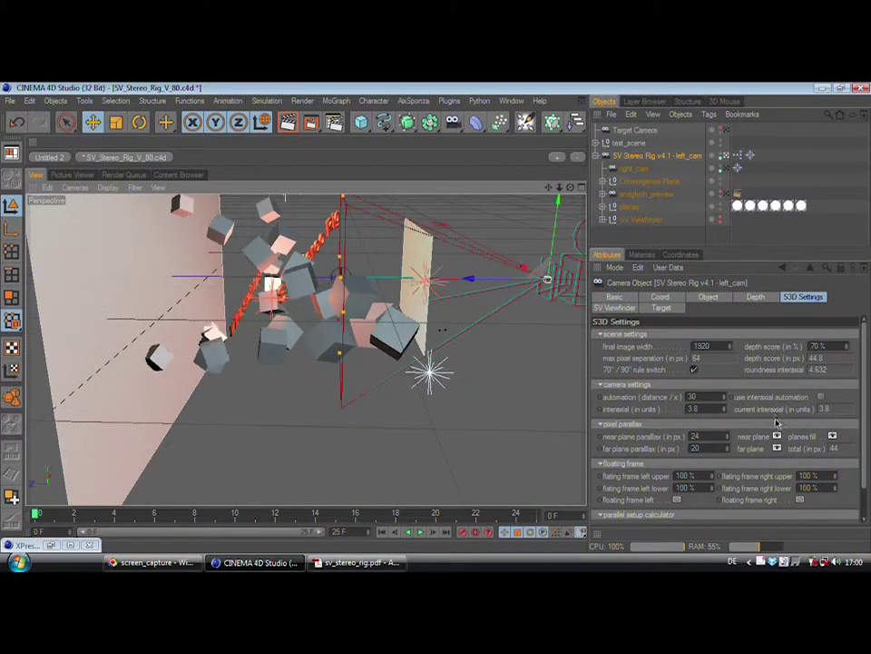
Set the far plane parallax to 21 px and raise the interaxial to 4 units.
left_click(727, 446)
left_click_drag(439, 323, 437, 321, "alt")
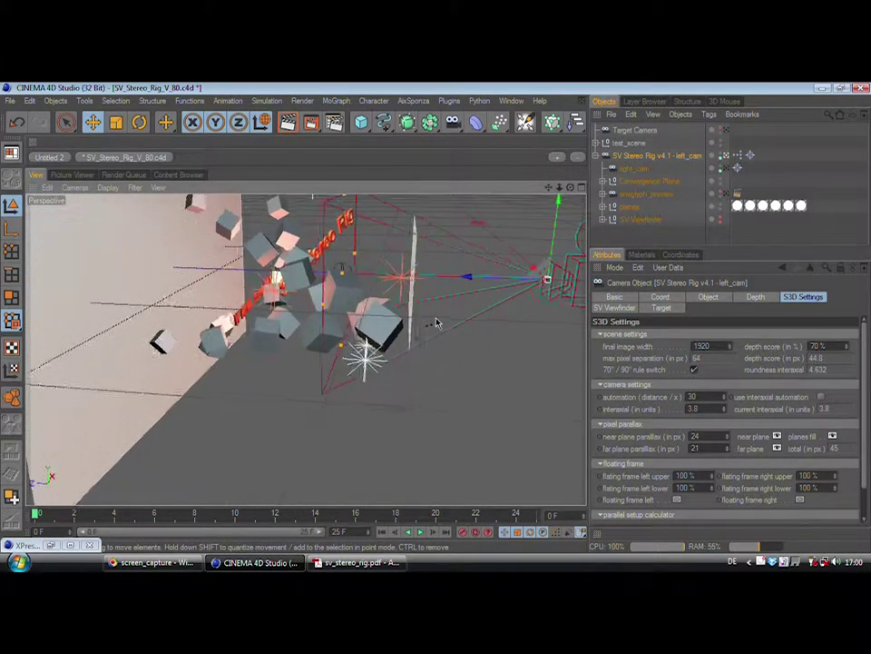
left_click(725, 410)
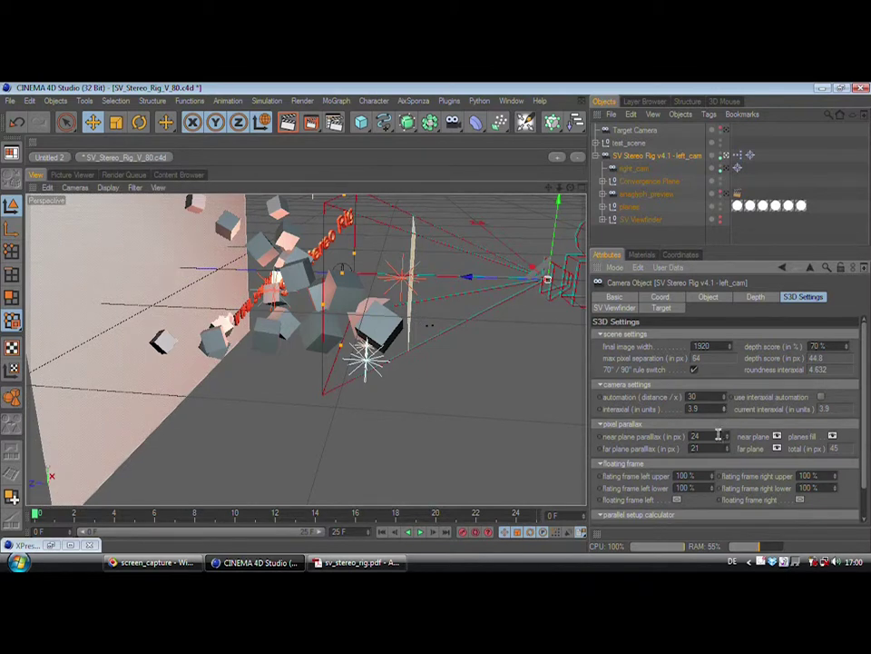
left_click_drag(296, 283, 392, 373, "alt")
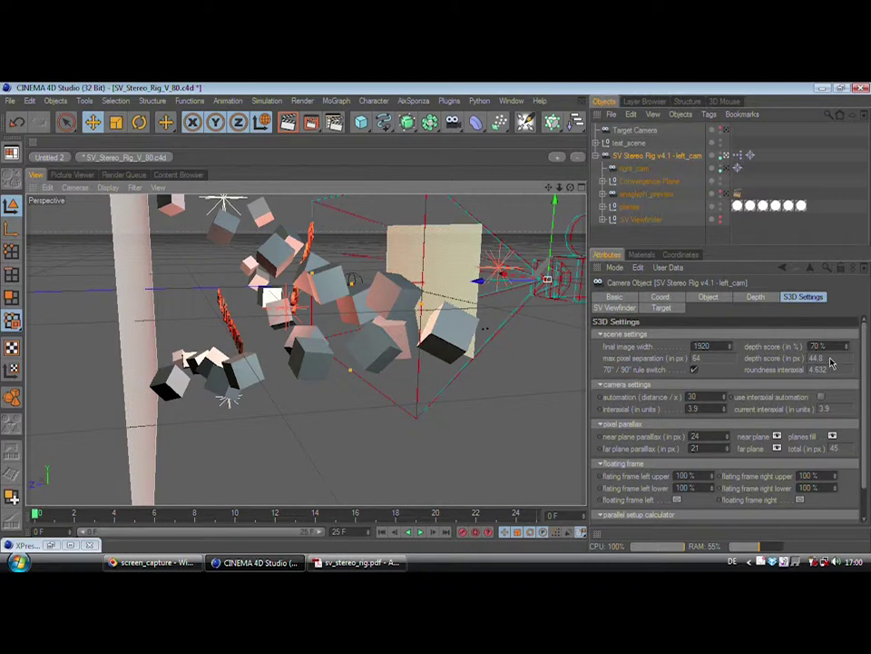
left_click(725, 409)
left_click_drag(499, 414, 478, 412, "alt")
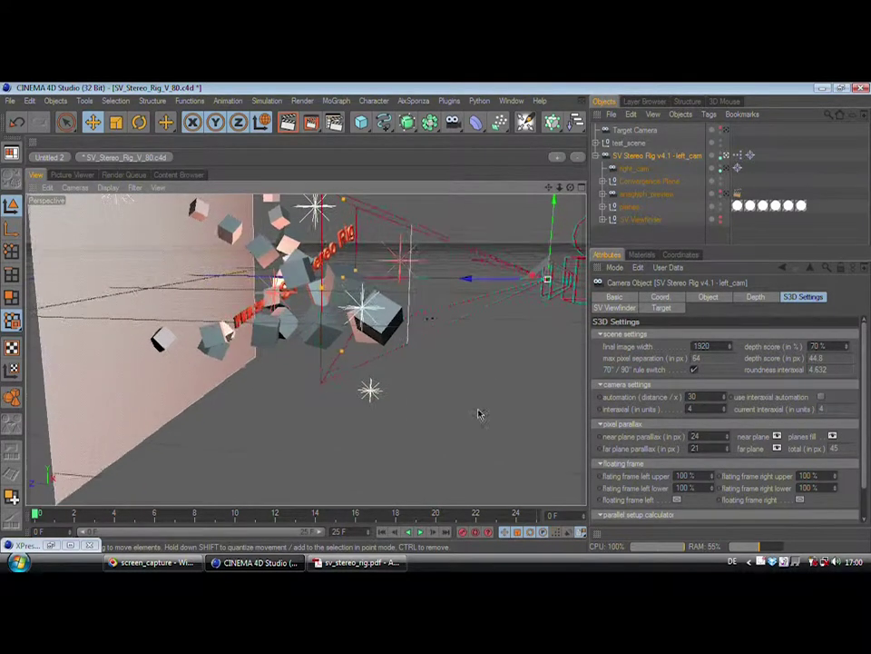
Set both the near plane parallax and the far plane parallax to 22 px.
left_click(725, 434)
left_click(727, 442)
left_click(727, 441)
left_click(728, 442)
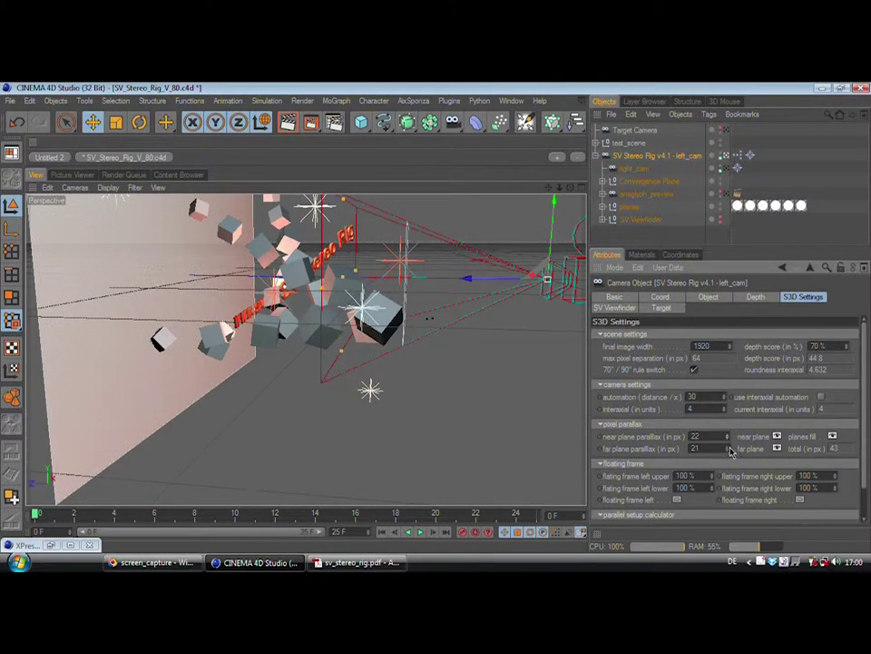
left_click(727, 447)
left_click_drag(395, 400, 447, 303, "alt")
left_click_drag(491, 345, 392, 385, "alt")
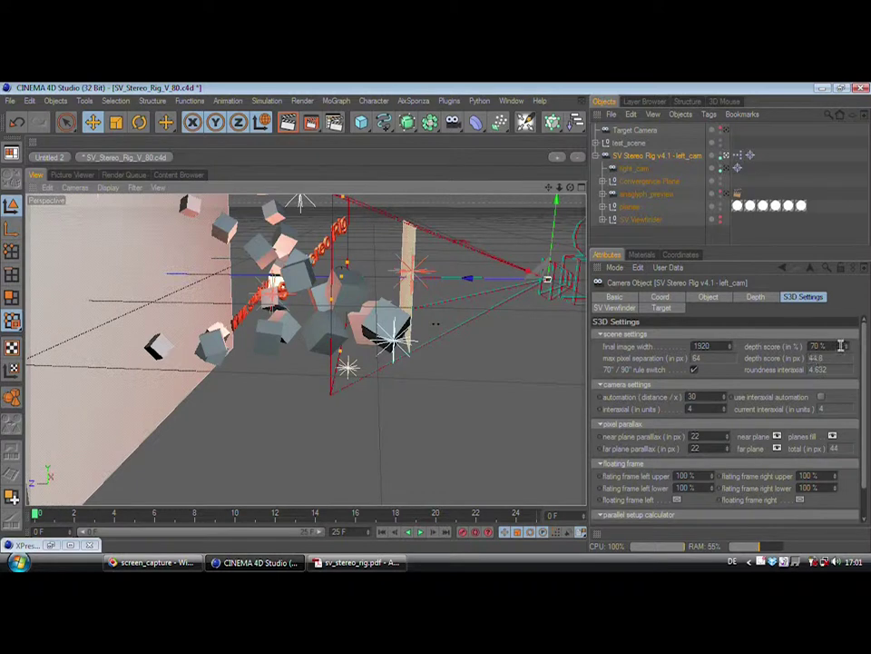
mouse_move(423, 310)
left_mouse_down("alt")
mouse_move(475, 308)
mouse_move(522, 341)
mouse_move(436, 322)
left_mouse_up("alt")
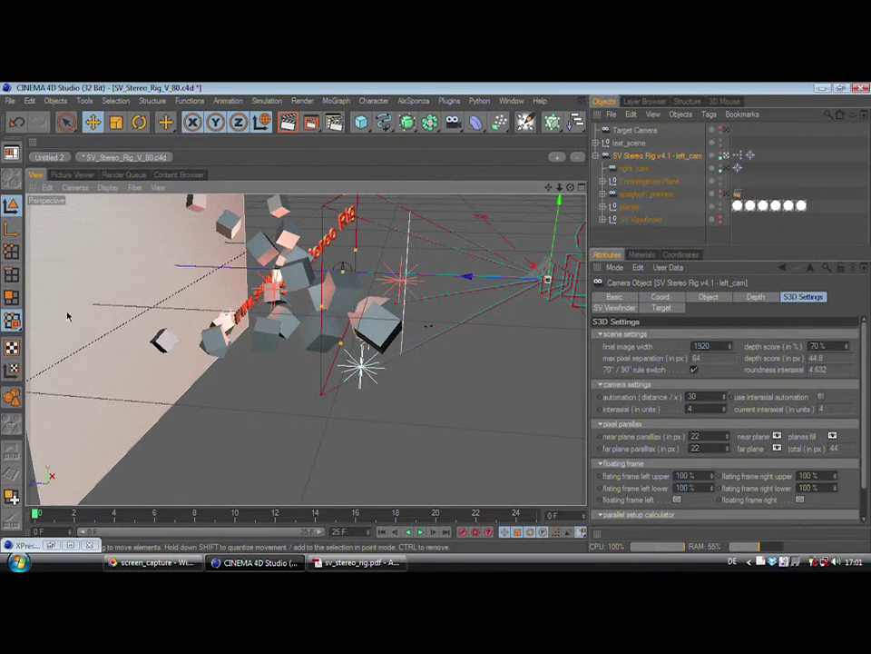
key("ctrl+z")
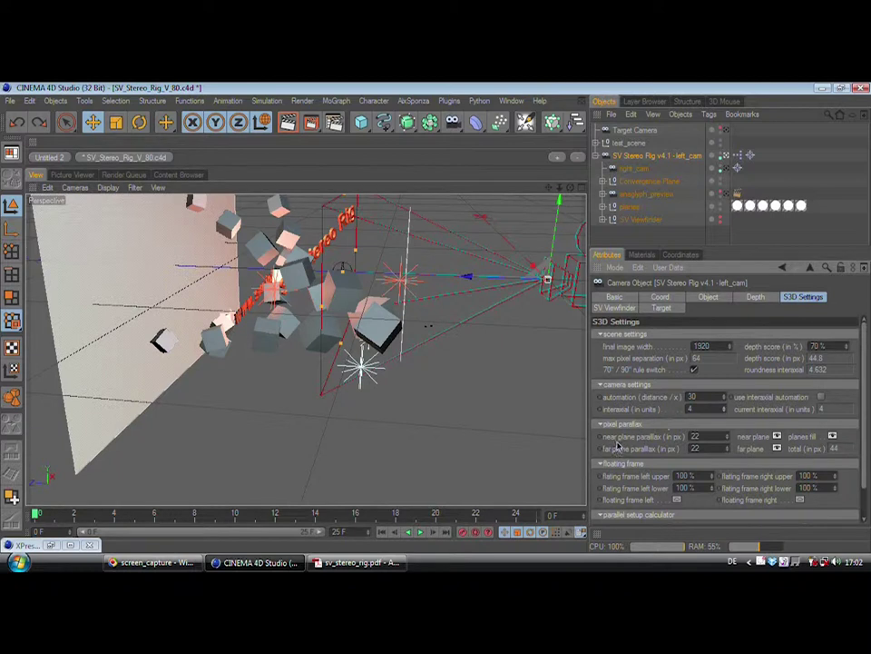
Test the plane display options by hiding the near plane and the planes' fill, and show both again.
left_click(779, 438)
left_click_drag(566, 356, 502, 235, "alt")
middle_click_drag(502, 232, 437, 321, "alt")
mouse_move(437, 323)
left_mouse_down("alt")
mouse_move(427, 313)
mouse_move(436, 323)
left_mouse_up("alt")
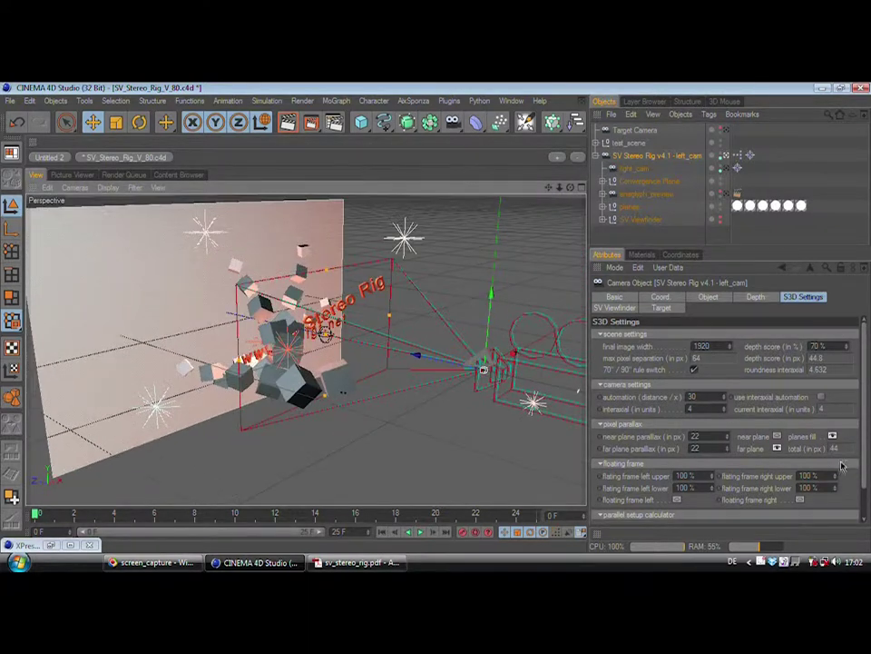
left_click(777, 437)
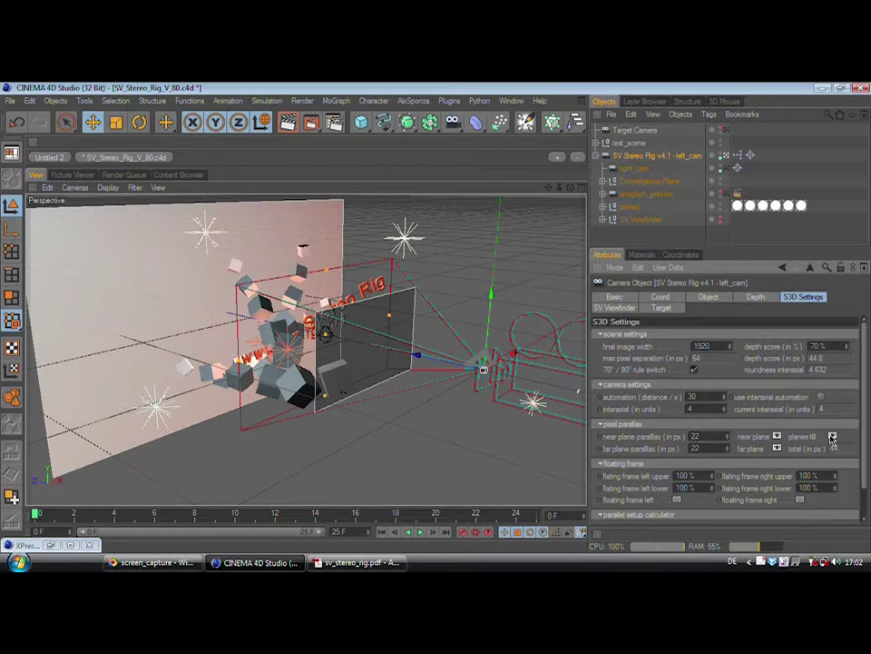
left_click(832, 438)
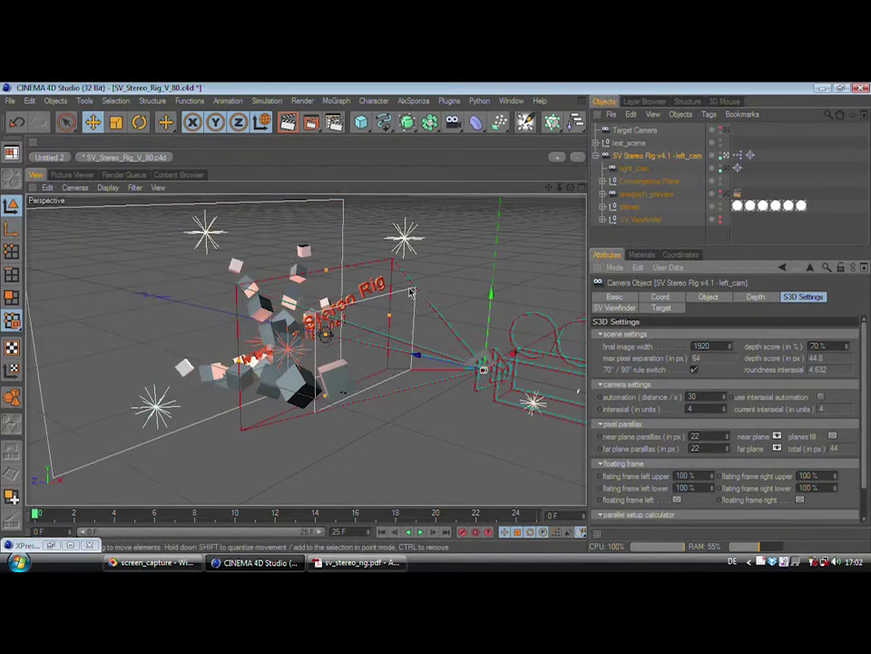
left_click_drag(418, 291, 130, 360, "alt")
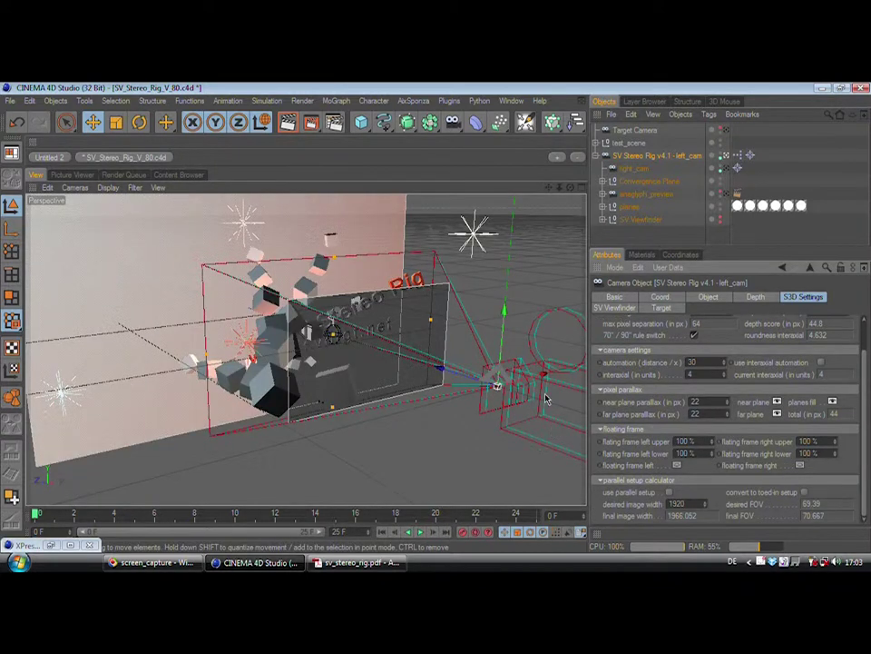
Bring up the view through the stereo camera and hide the planes' fill.
middle_click(485, 315)
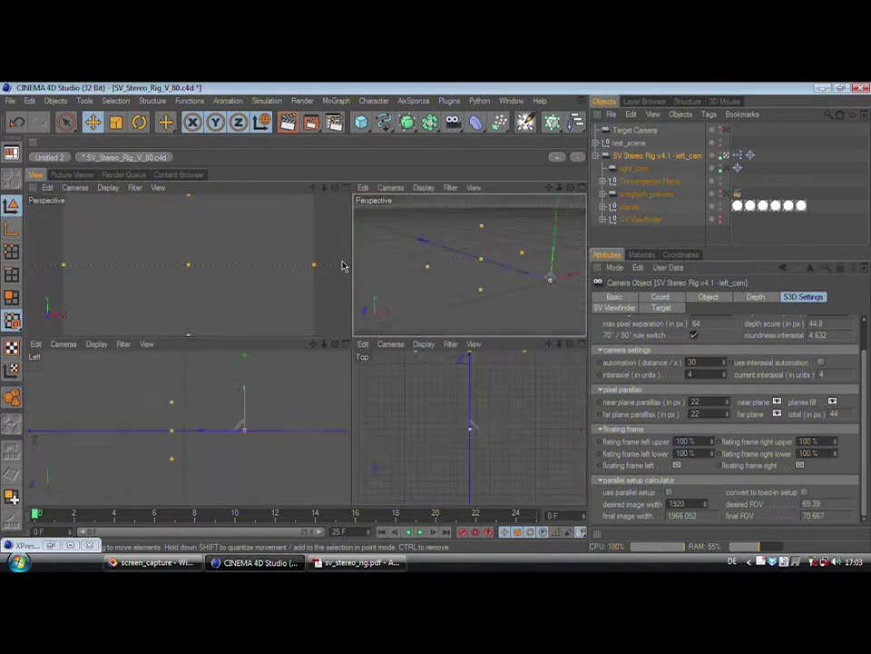
middle_click(262, 268)
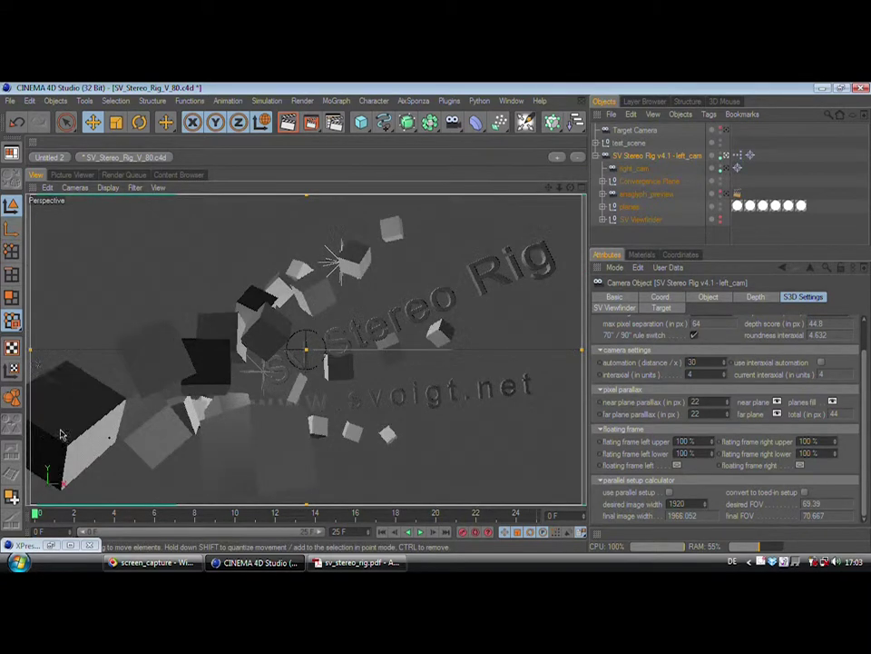
left_click(833, 401)
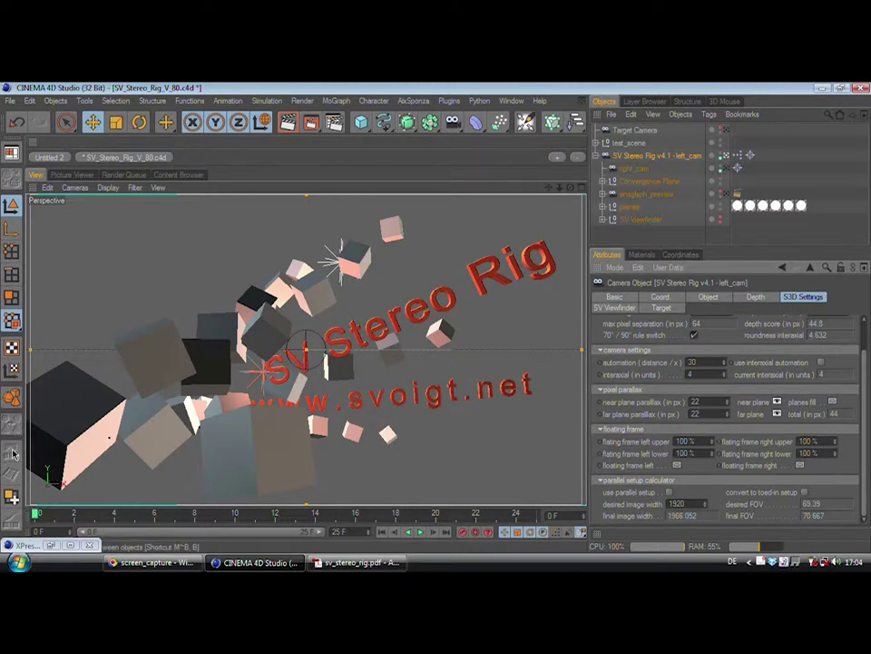
Examine, in the perspective and camera views, where the large foreground cube meets the near plane and the image edge.
middle_click(511, 284)
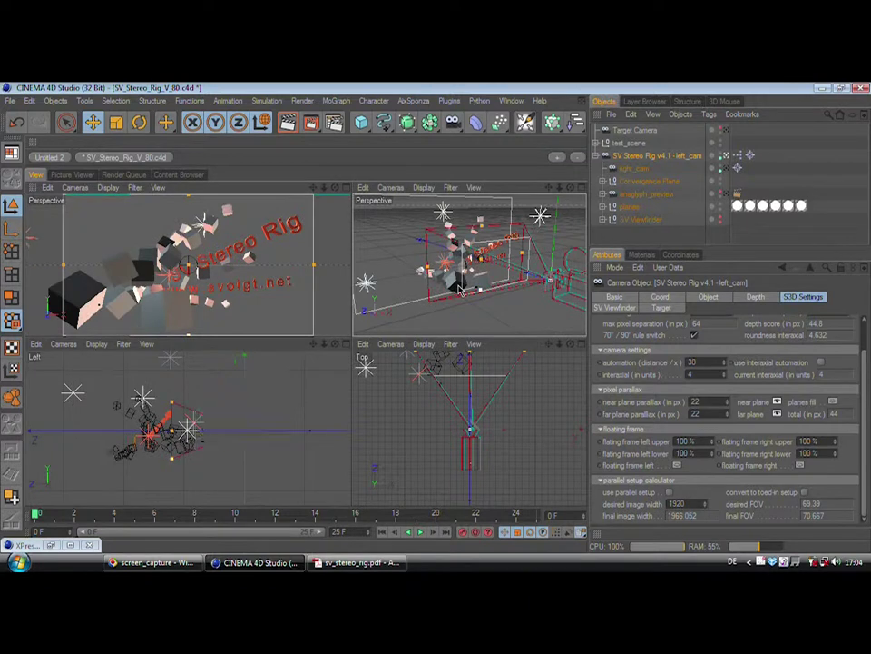
middle_click(494, 289)
left_click_drag(428, 365, 382, 417, "alt")
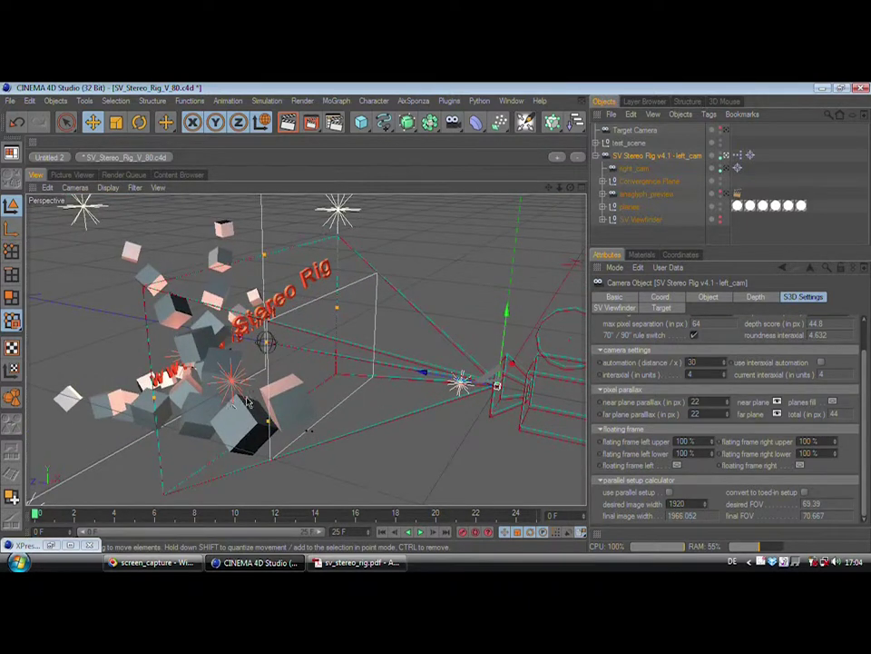
left_click_drag(272, 434, 304, 443, "alt")
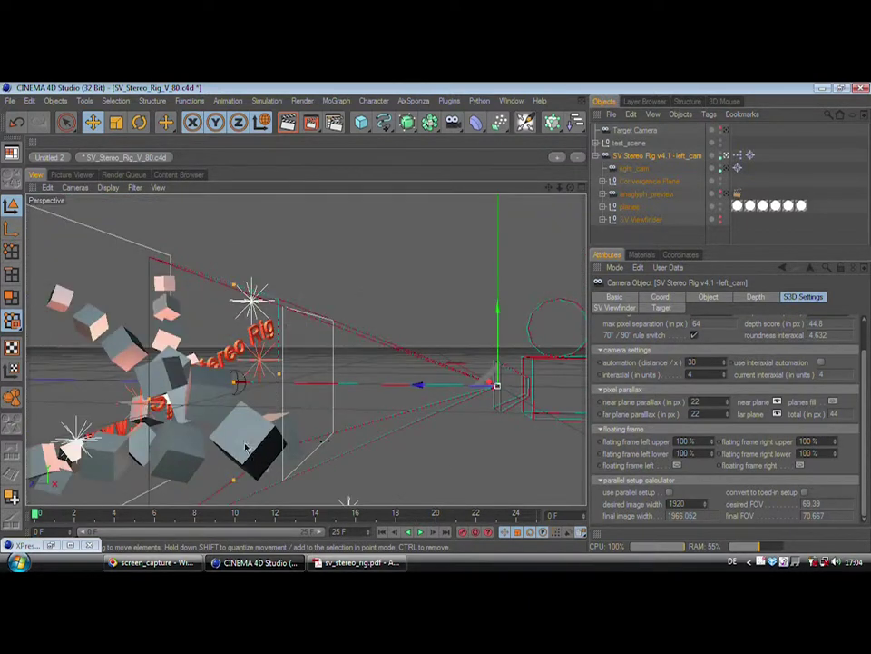
middle_click(94, 296)
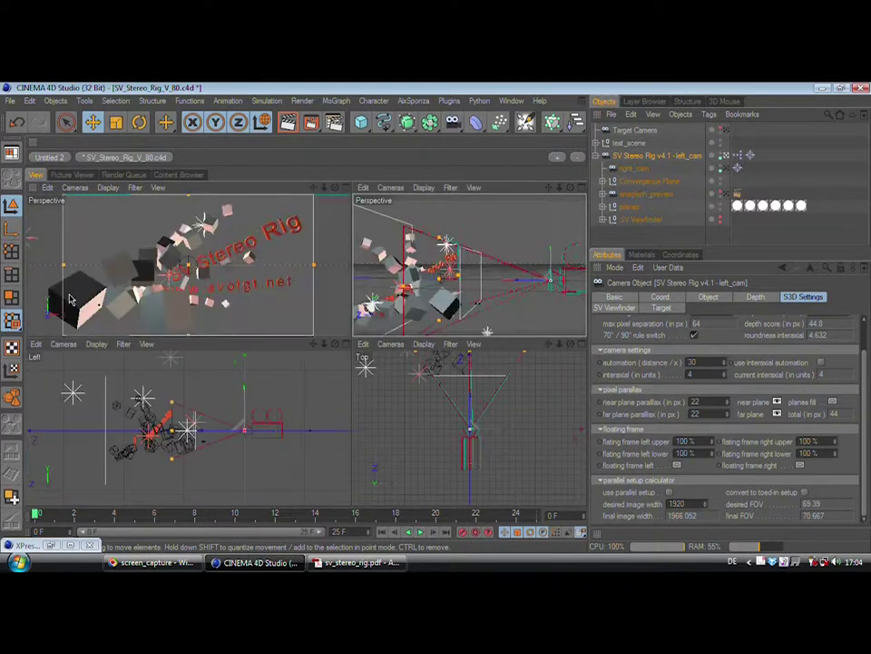
middle_click(69, 300)
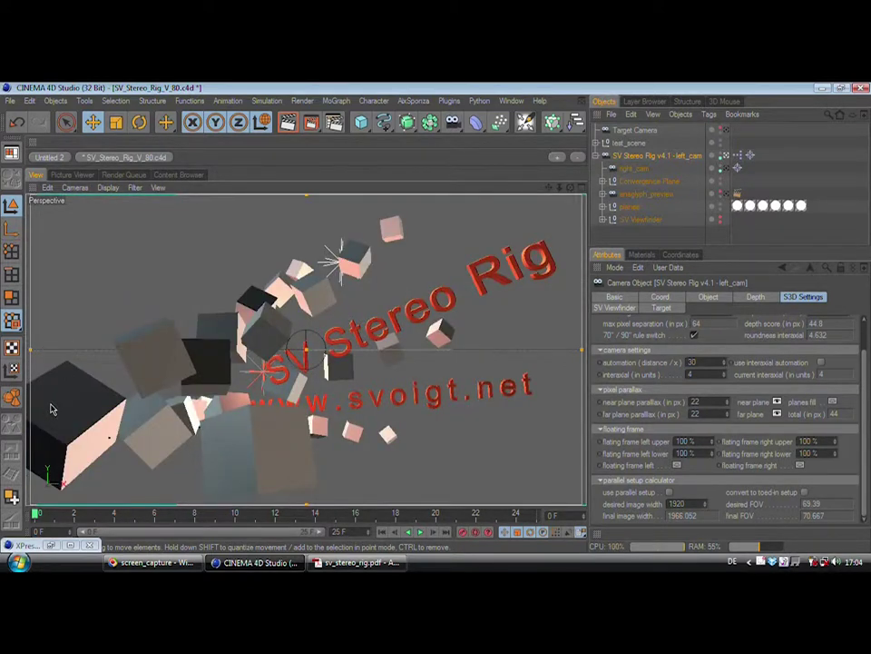
middle_click(117, 404)
middle_click(467, 283)
left_click_drag(437, 320, 441, 315, "alt")
Show the left floating frame and set its upper and lower values to 68 %.
left_click(678, 466)
left_click_drag(714, 441, 618, 440)
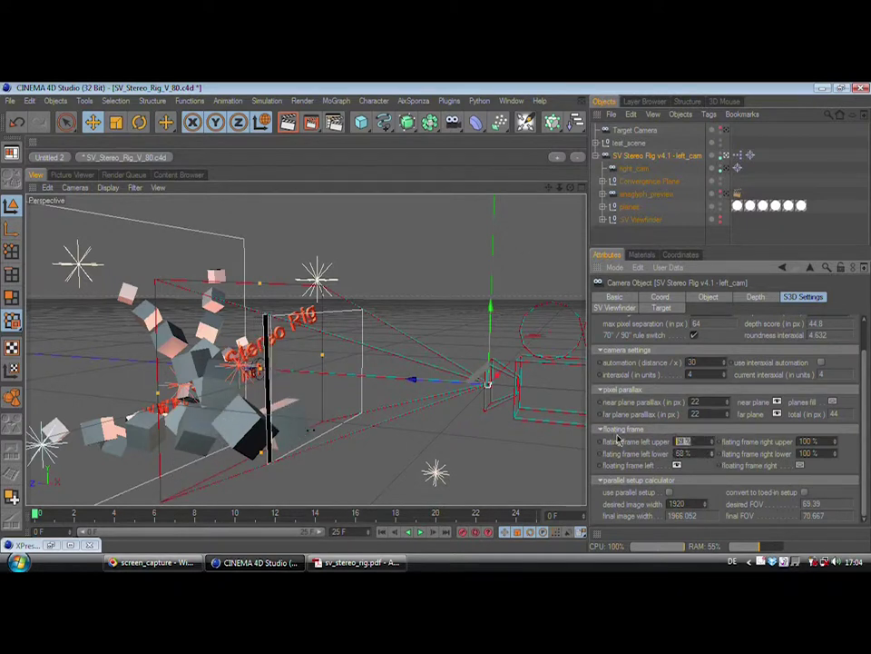
type("68")
key("Return")
Inspect the left floating frame around the rig and through the left camera.
right_click_drag(189, 387, 438, 321, "alt")
left_click_drag(437, 322, 445, 325, "alt")
right_click_drag(446, 325, 422, 321, "alt")
middle_click(46, 222)
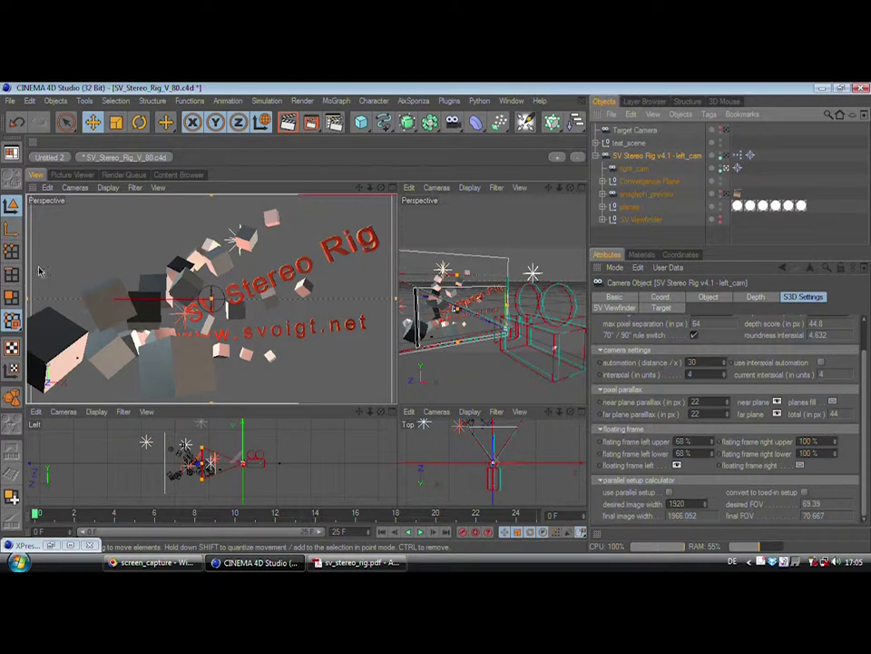
left_click(727, 156)
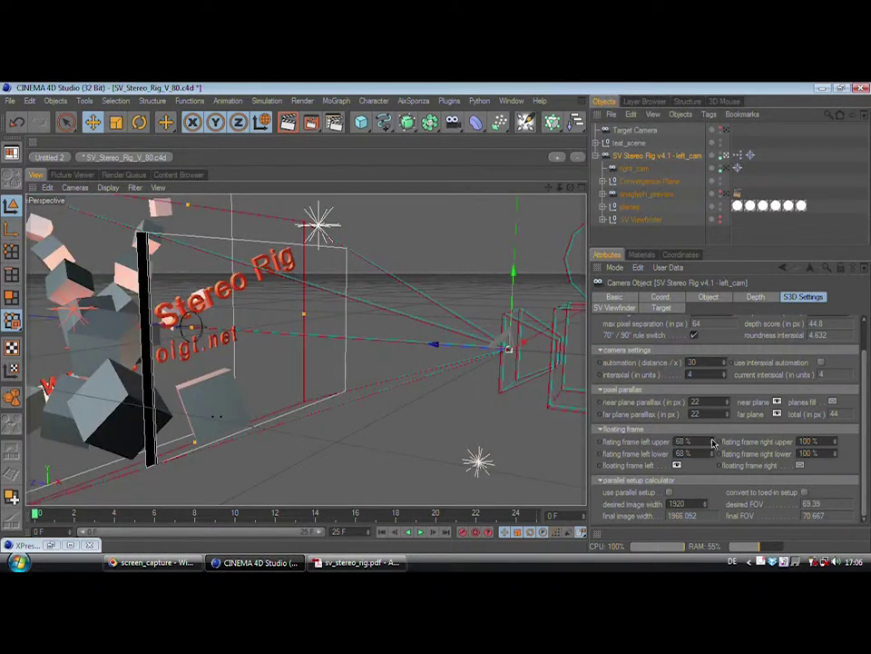
Try tilting the left floating frame with 72 % upper and 67 % lower, and undo the last change to the lower value.
left_click(713, 442)
left_click(713, 442)
left_click_drag(713, 442, 712, 443)
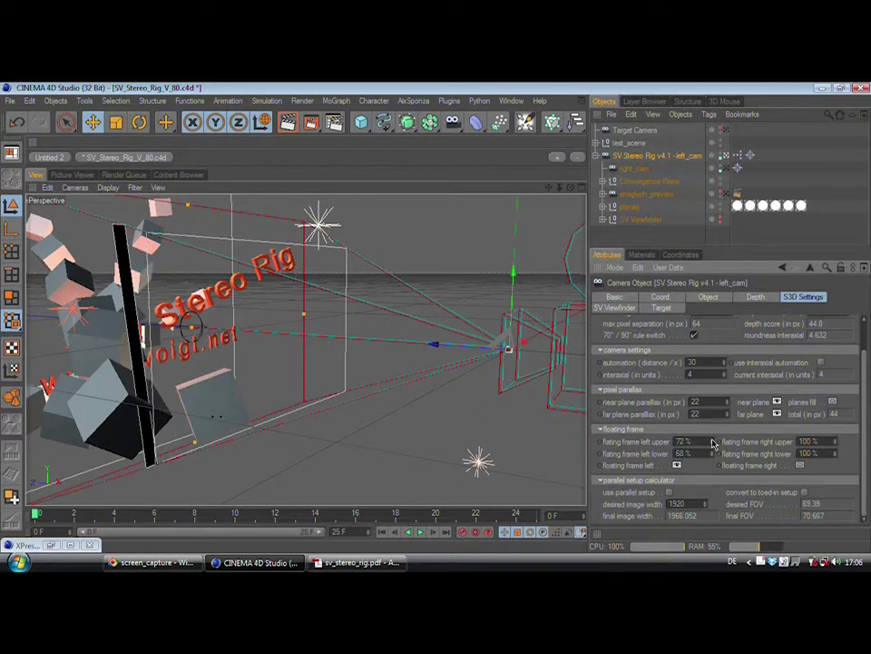
left_click(712, 457)
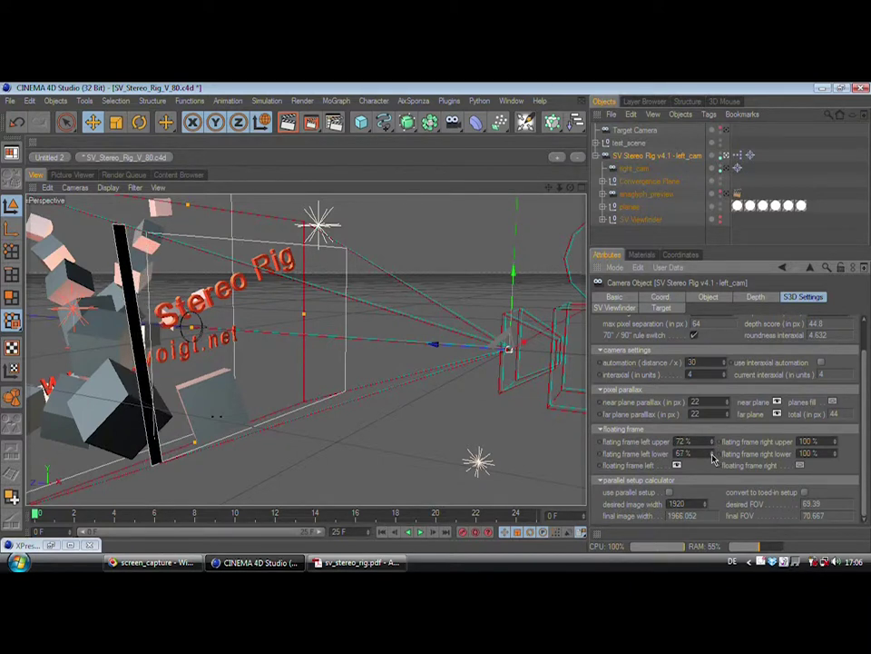
left_click_drag(463, 320, 288, 385, "alt")
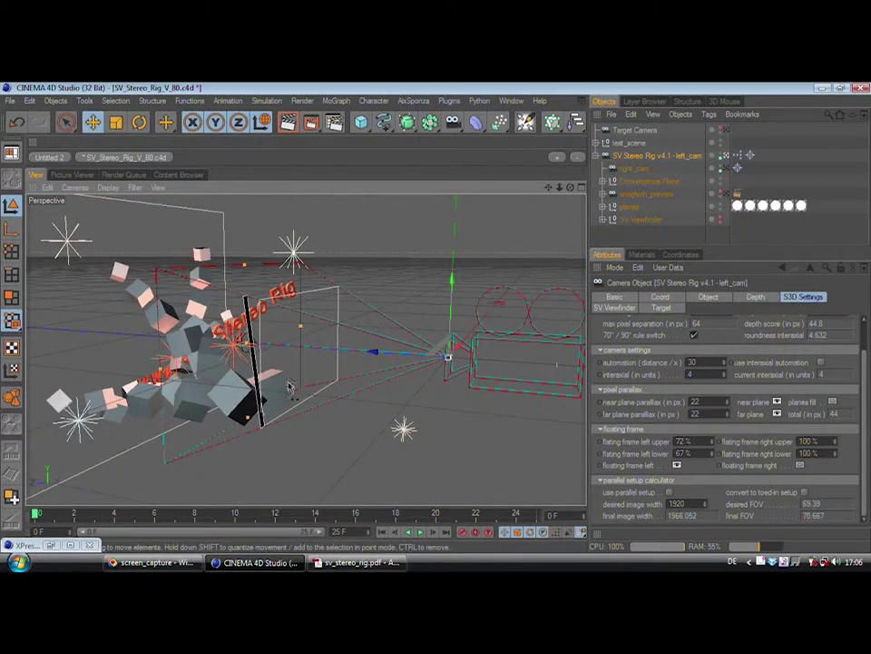
key("ctrl+z")
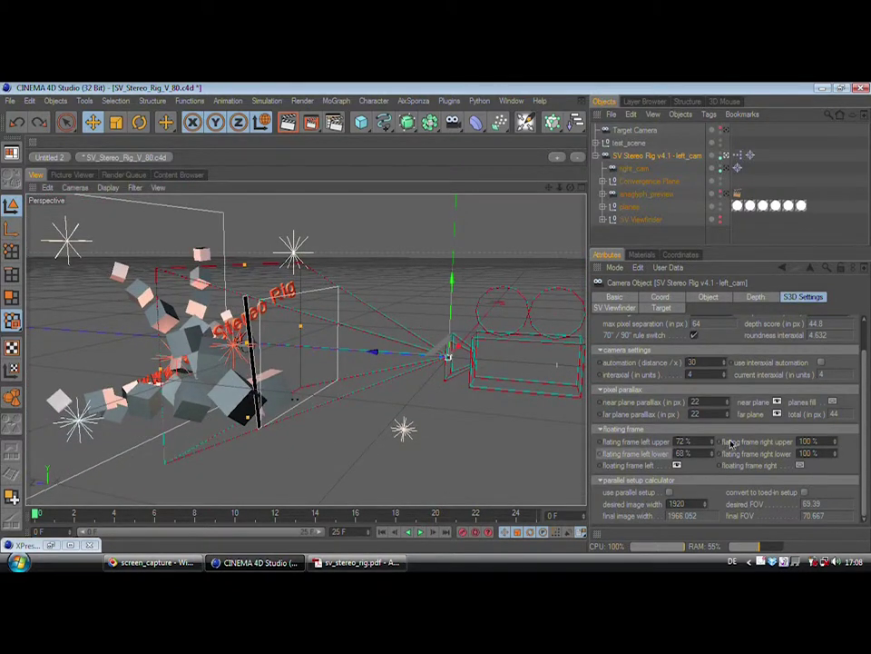
Set the left floating frame's upper and lower values to 100 %.
left_click_drag(693, 443, 624, 447)
type("100")
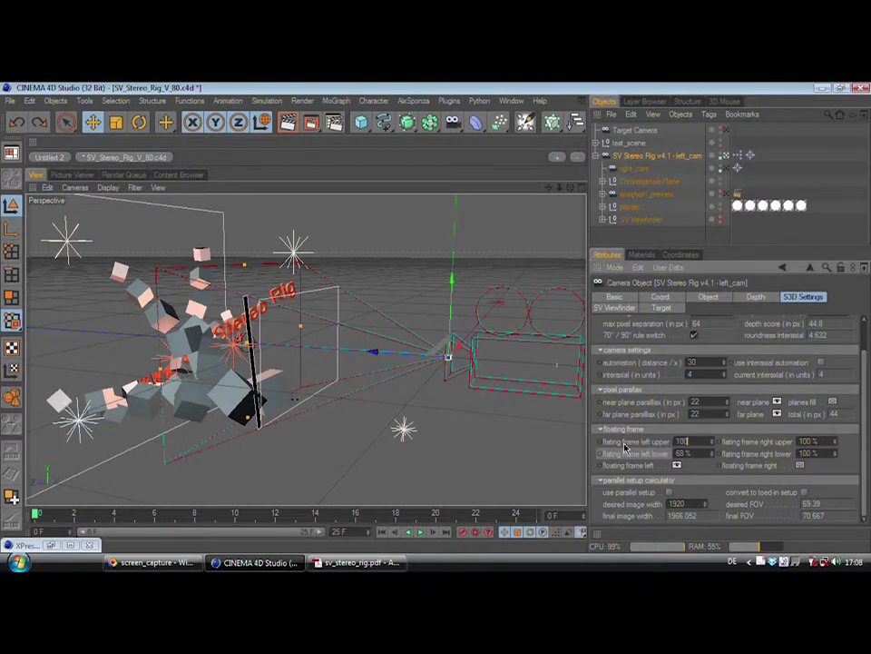
key("Tab")
key("Tab")
type("100")
key("Return")
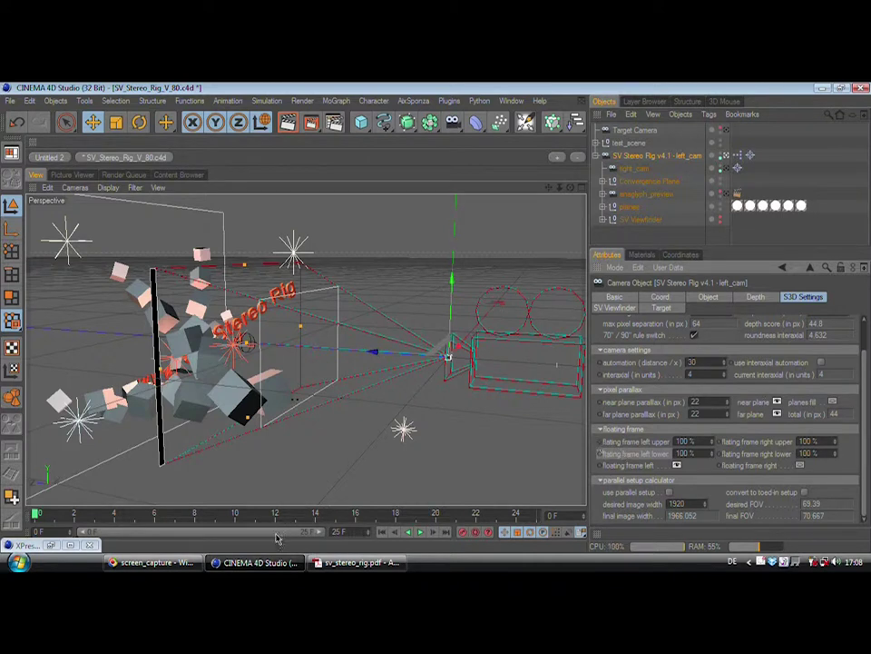
Set keyframes for the left floating frame's upper and lower values at frame 0.
left_click(315, 515)
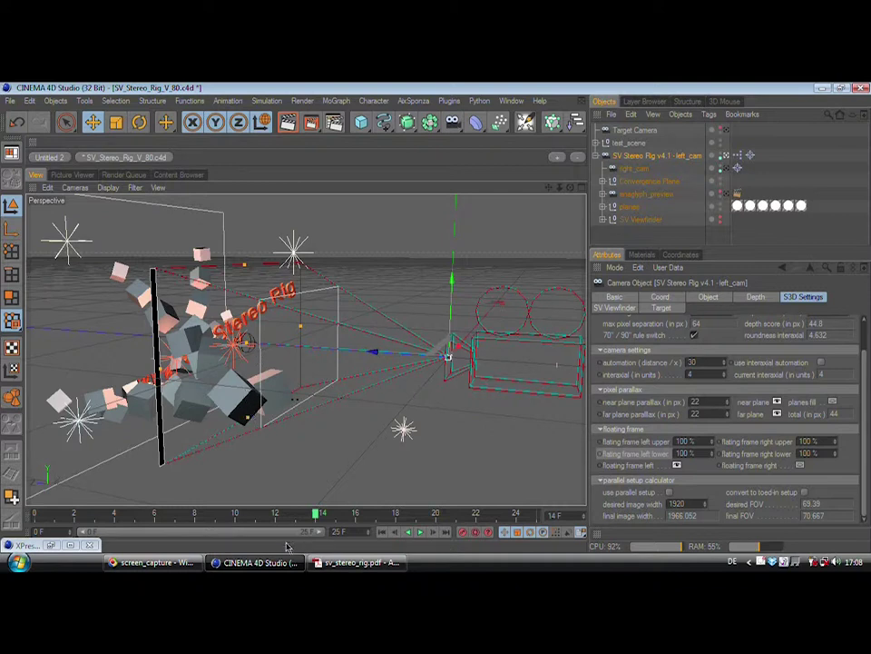
left_click_drag(317, 514, 35, 514)
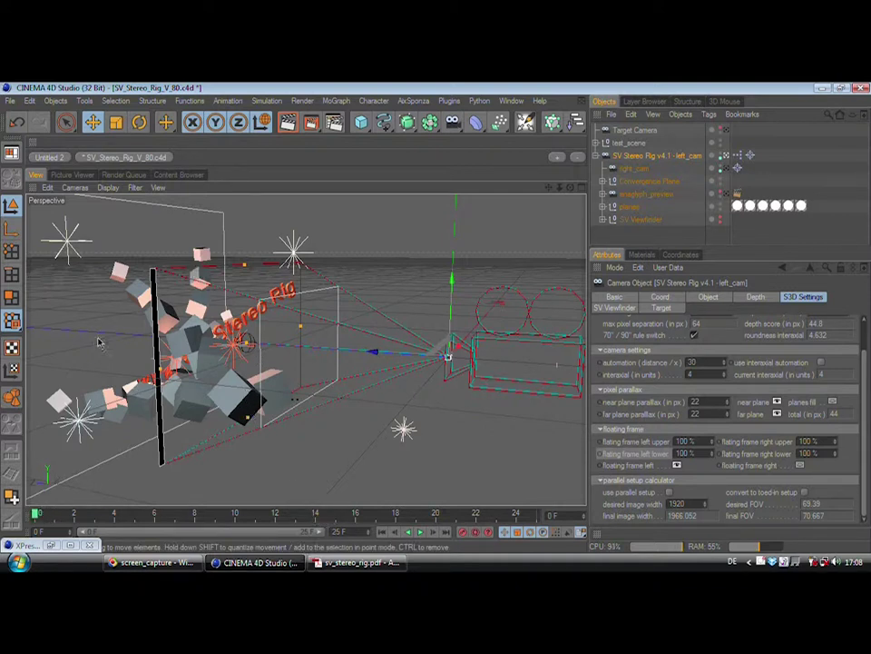
left_click_drag(604, 441, 605, 453)
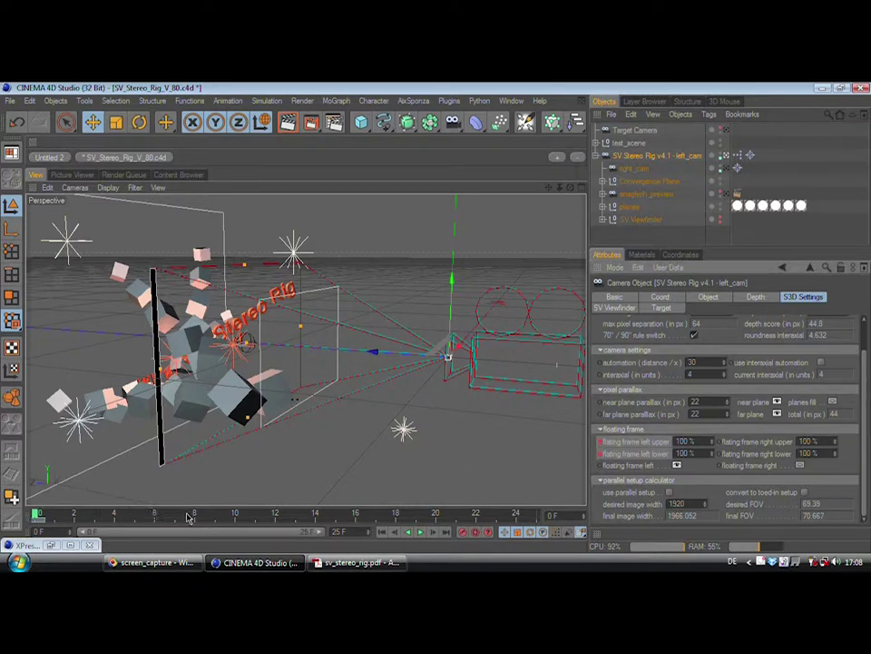
At frame 14, set the left floating frame's upper and lower values to 68 % and keyframe both.
left_click(306, 514)
left_click_drag(306, 514, 316, 515)
left_click_drag(713, 441, 613, 438)
type("68")
key("Tab")
key("Tab")
type("68")
key("Tab")
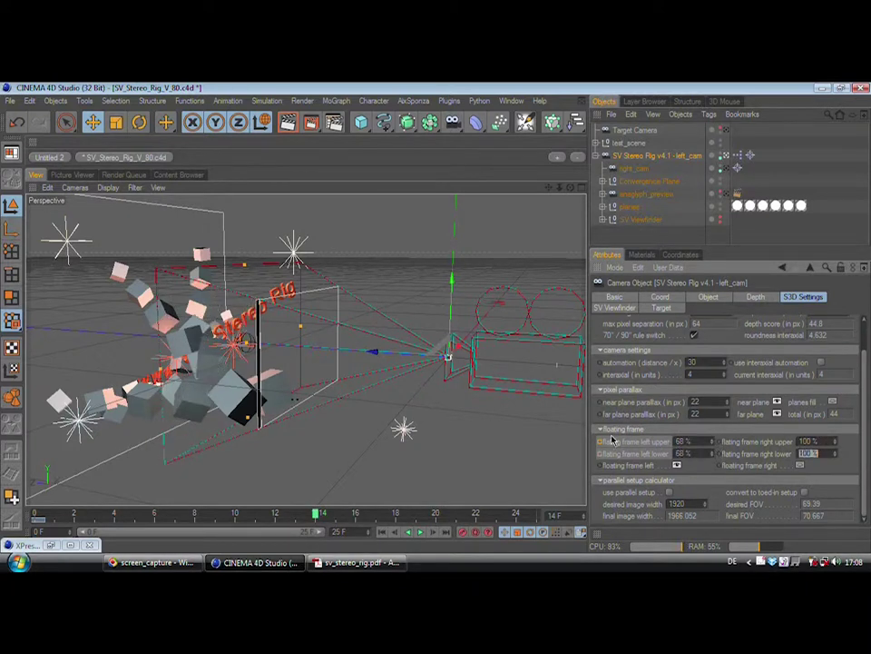
left_click(603, 442, "ctrl")
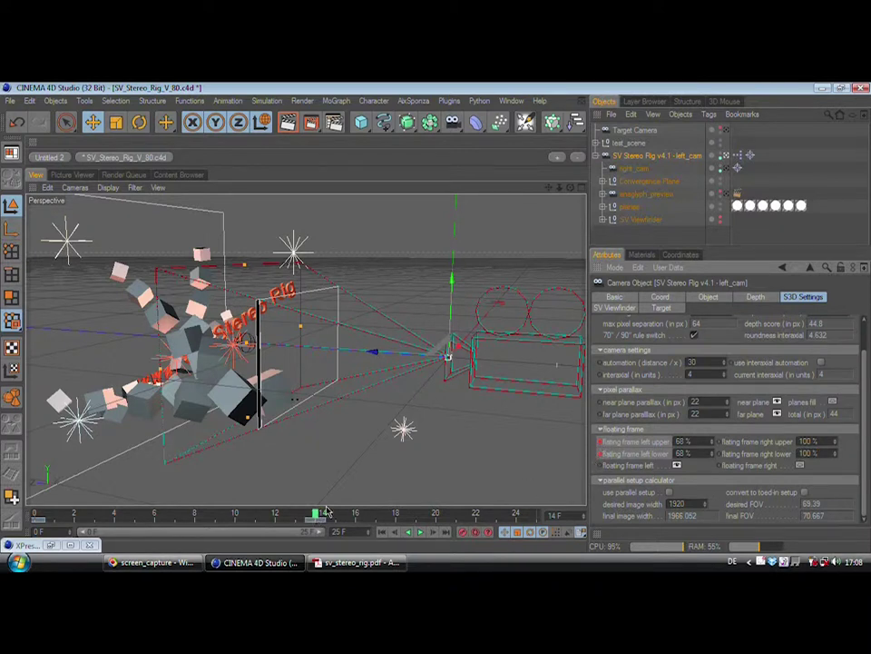
mouse_move(317, 515)
left_mouse_down()
mouse_move(37, 514)
mouse_move(316, 514)
left_mouse_up()
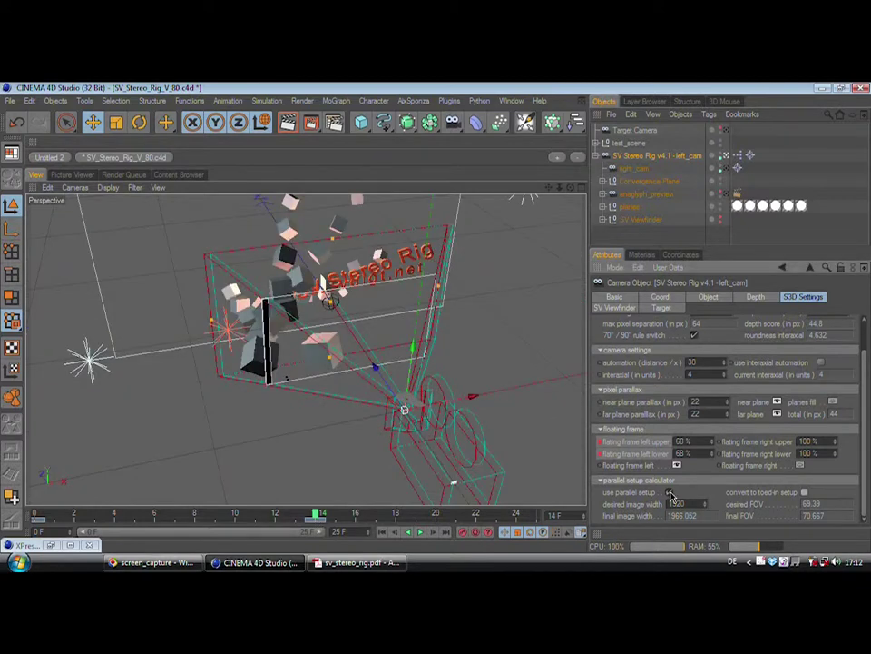
Turn on the parallel setup and its conversion to a toed-in setup.
left_click(671, 494)
left_click(671, 494)
left_click(804, 493)
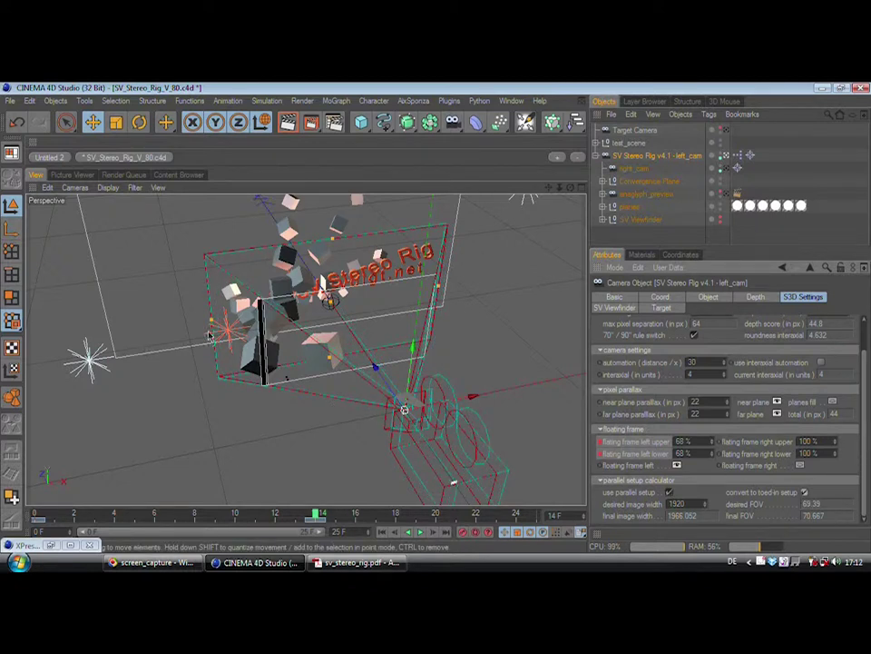
Set the left floating frame to 26 % upper and 23 % lower.
scroll(477, 323, "up", 4)
left_click_drag(438, 323, 423, 307, "alt")
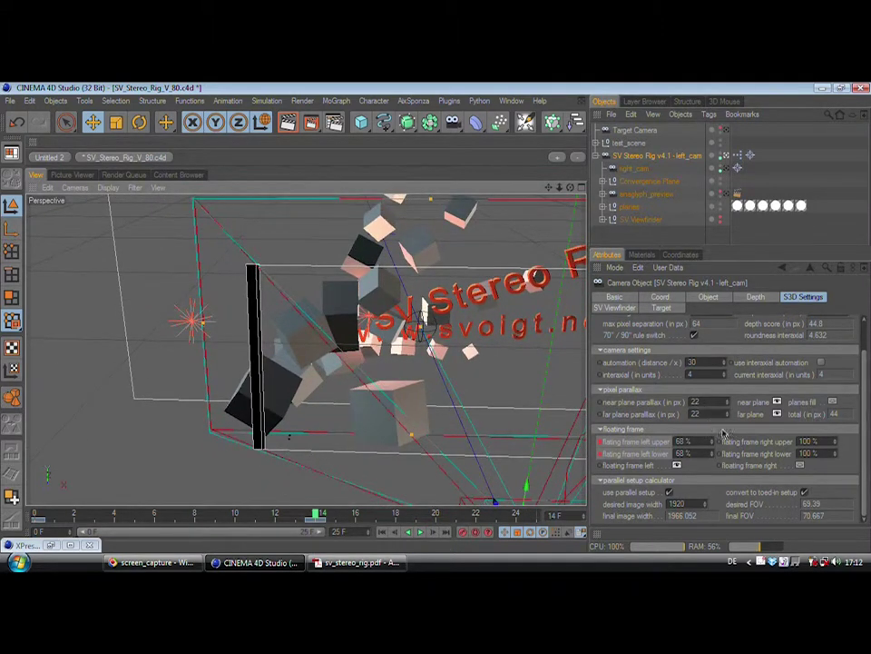
mouse_move(713, 442)
left_mouse_down()
mouse_move(712, 426)
mouse_move(713, 446)
mouse_move(714, 439)
left_mouse_up()
left_click_drag(713, 444, 714, 454)
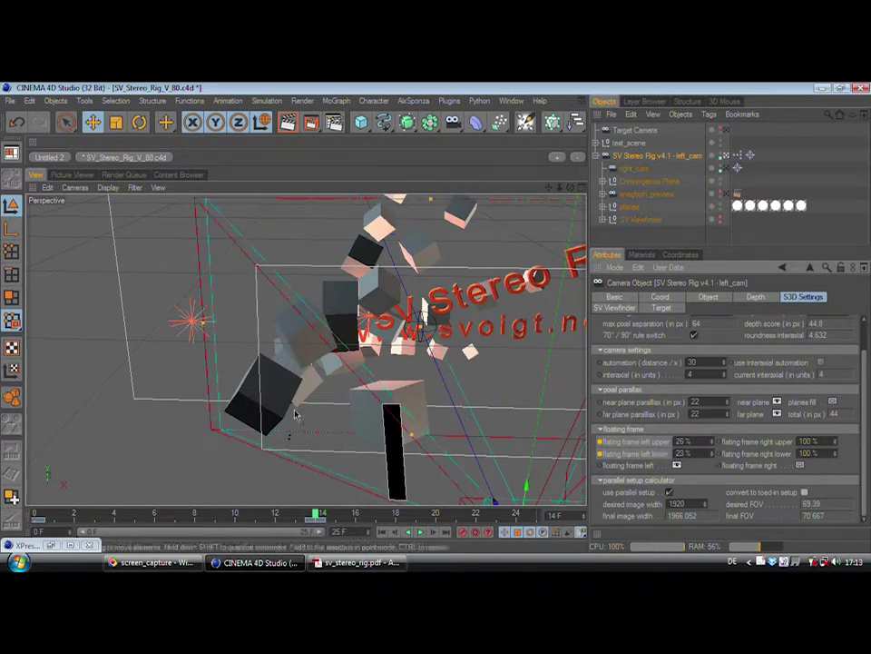
scroll(363, 329, "down", 5)
left_click_drag(379, 310, 435, 313, "alt")
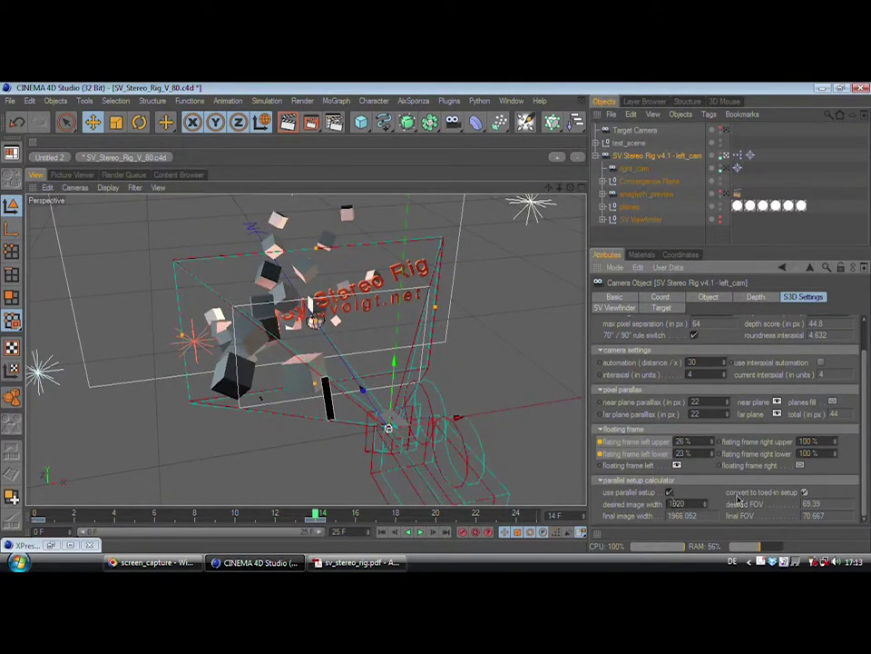
Compare the camera frustums with the parallel setup off and on, and turn the parallel setup off.
left_click(671, 492)
left_click_drag(344, 349, 286, 335, "alt")
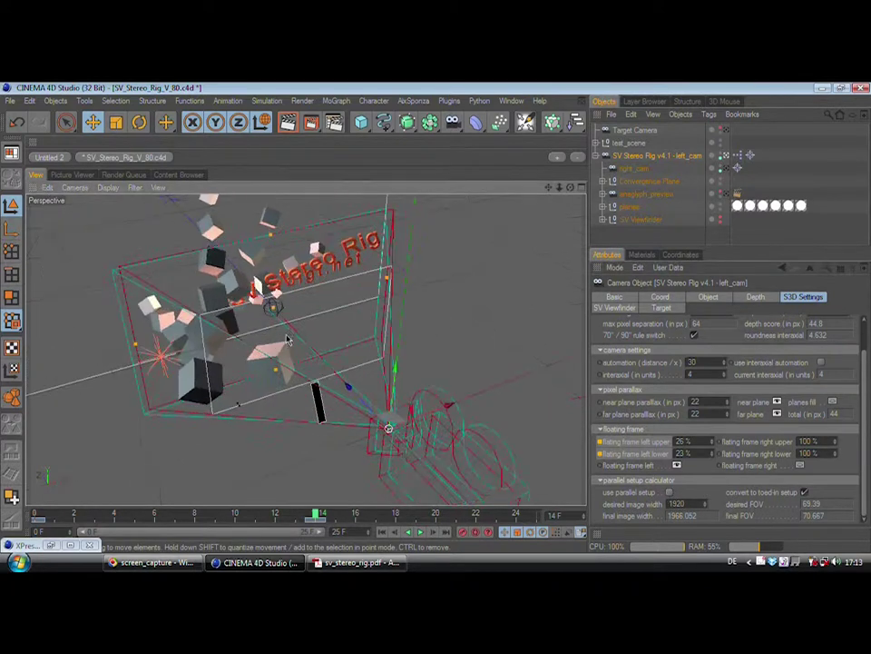
left_click(671, 492)
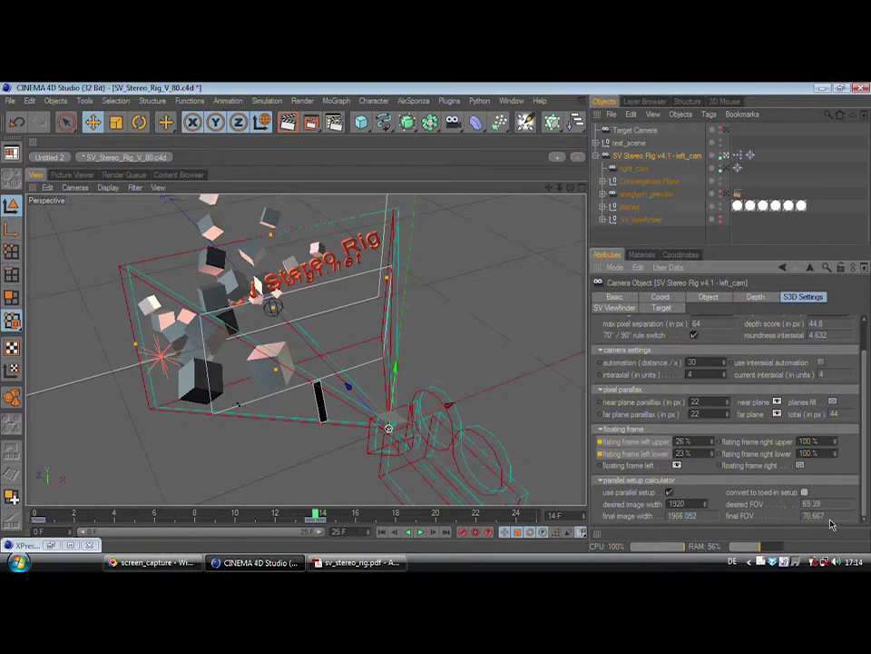
left_click(710, 299)
left_click(670, 492)
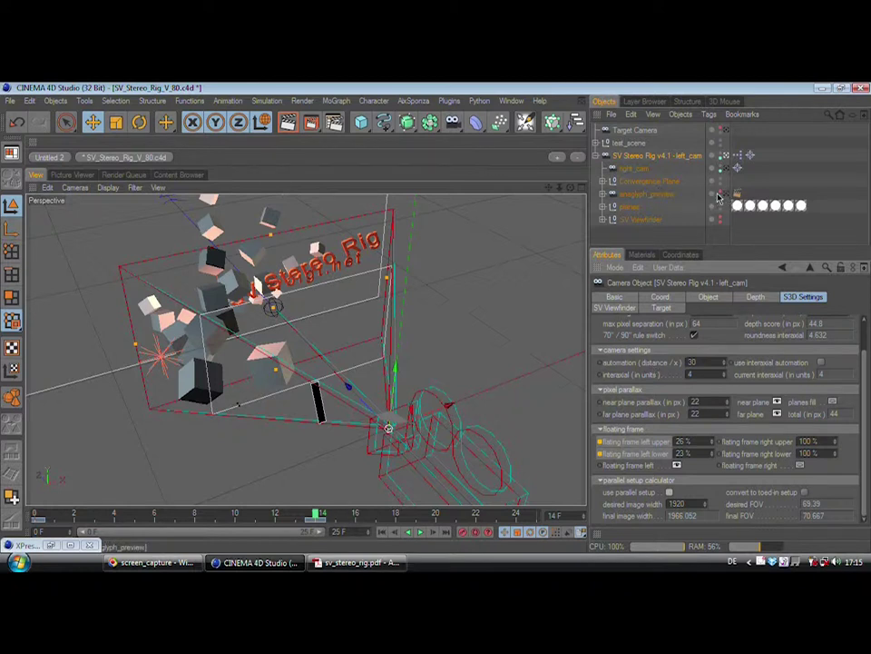
Look through the anaglyph_preview camera in the main perspective view and select that camera.
key("F5")
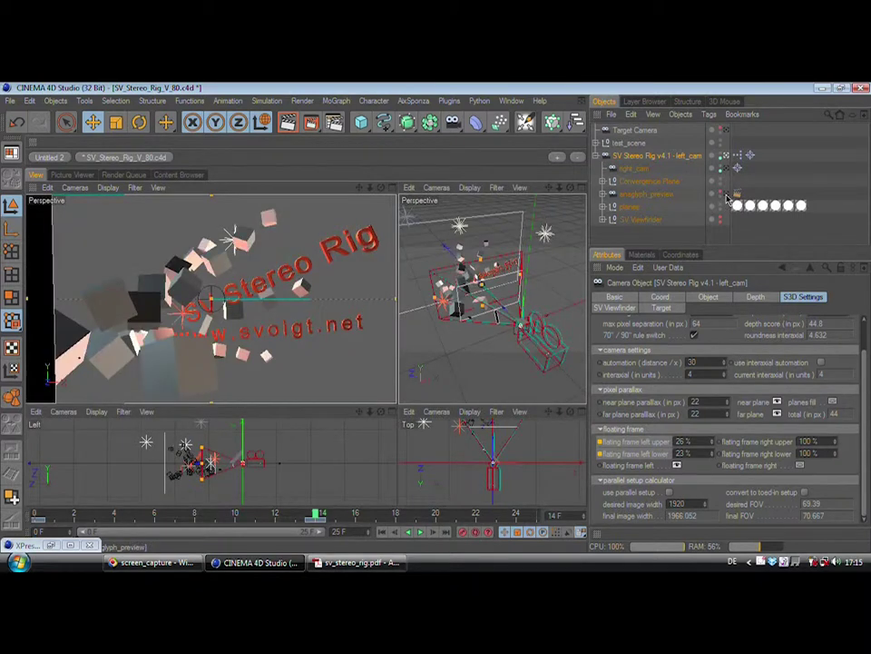
left_click(726, 194)
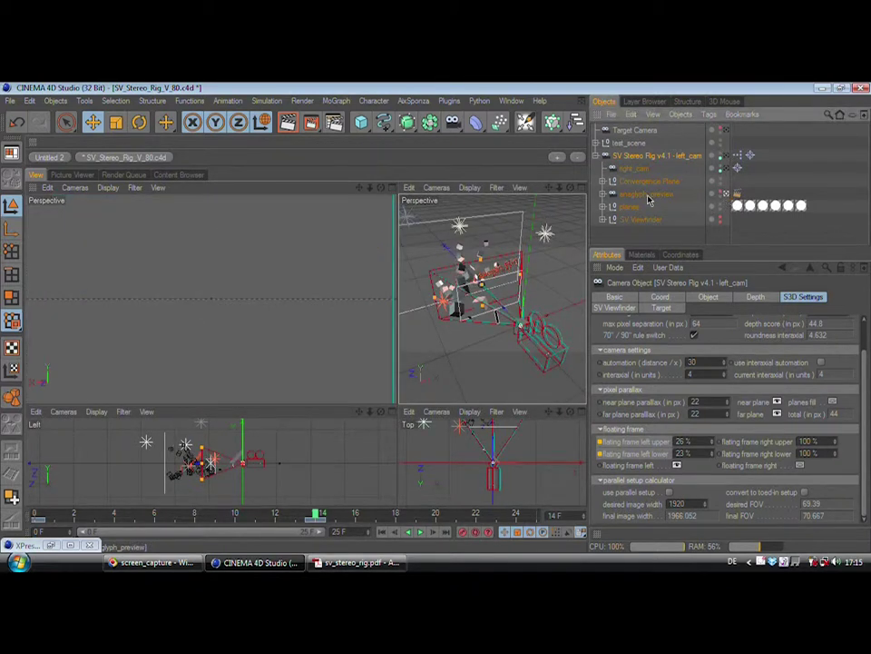
left_click(647, 195)
Make the anaglyph_preview camera visible in the enlarged perspective view and select its child anaglyph_preview_plane.
left_click_drag(504, 289, 447, 269, "alt")
middle_click(506, 305)
left_click(722, 193, "alt")
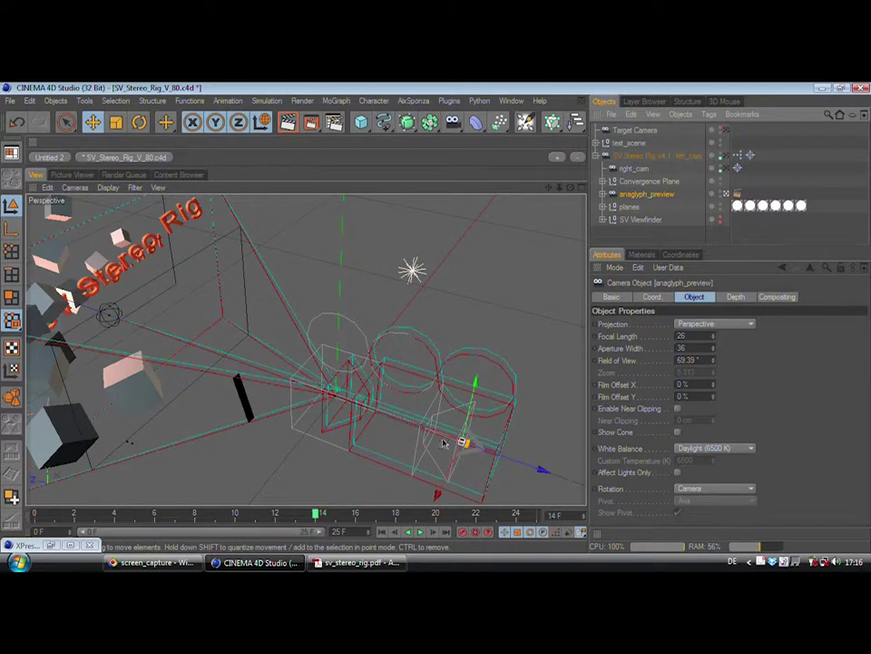
left_click(603, 193)
left_click(654, 208)
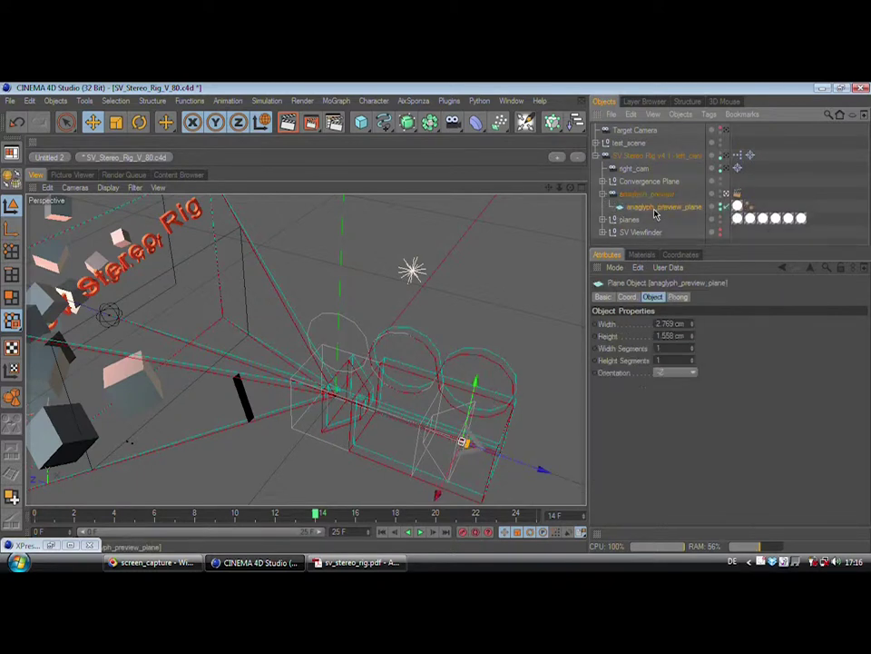
left_click_drag(500, 360, 443, 274, "alt")
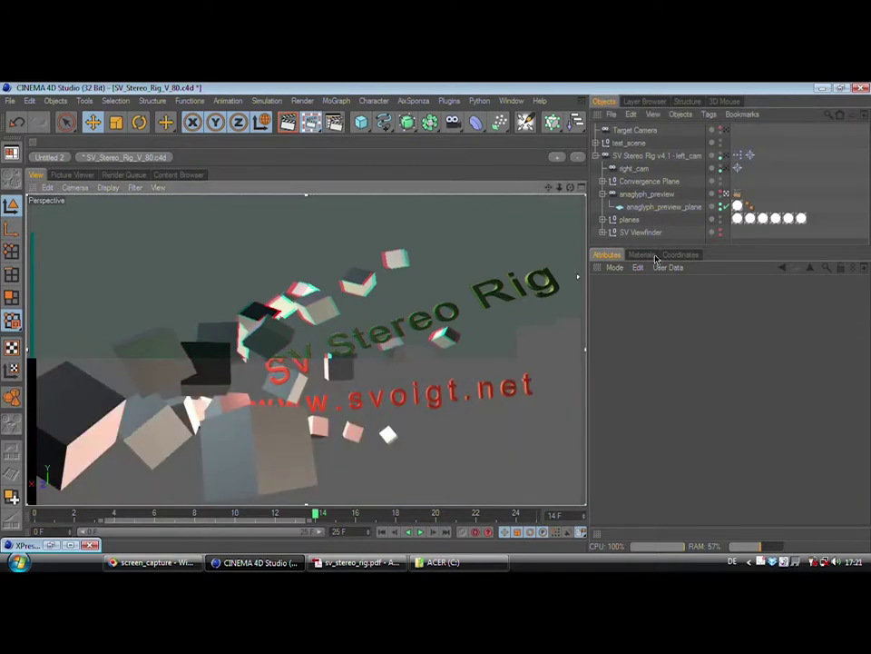
Compare the black-and-white and colour anaglyph materials by applying them in turn to anaglyph_preview_plane.
left_click(646, 255)
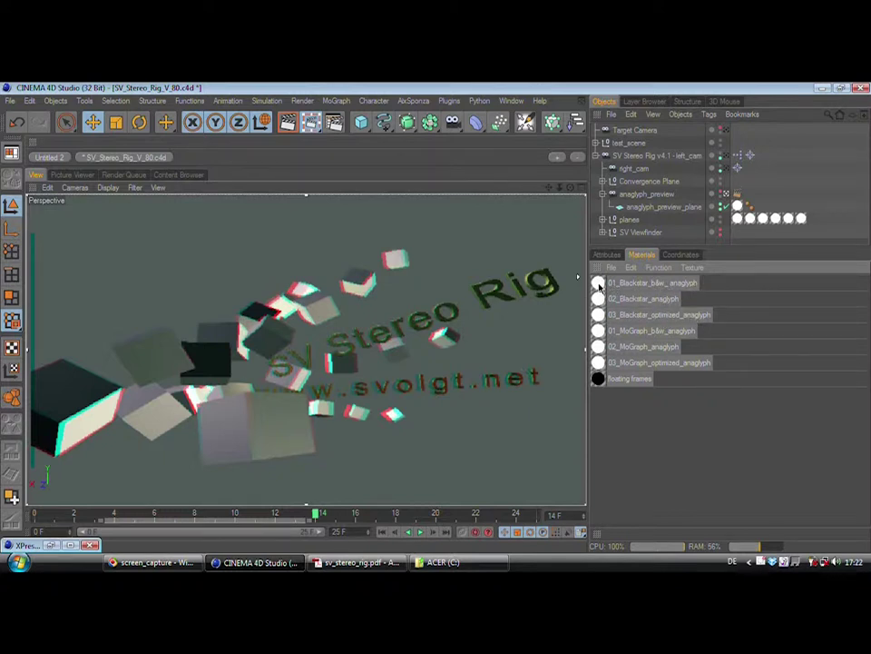
left_click_drag(736, 208, 737, 207)
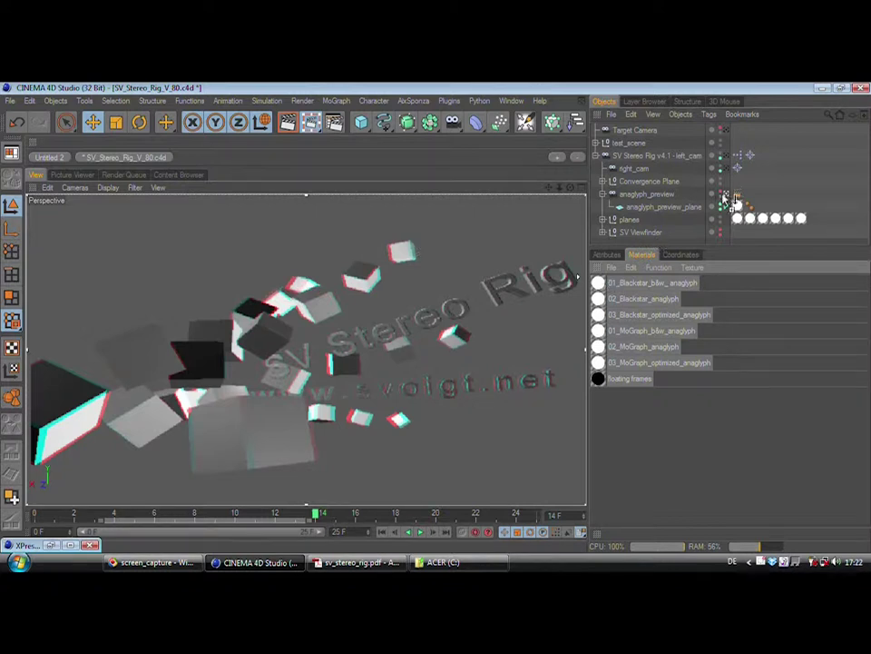
left_click_drag(733, 205, 739, 208)
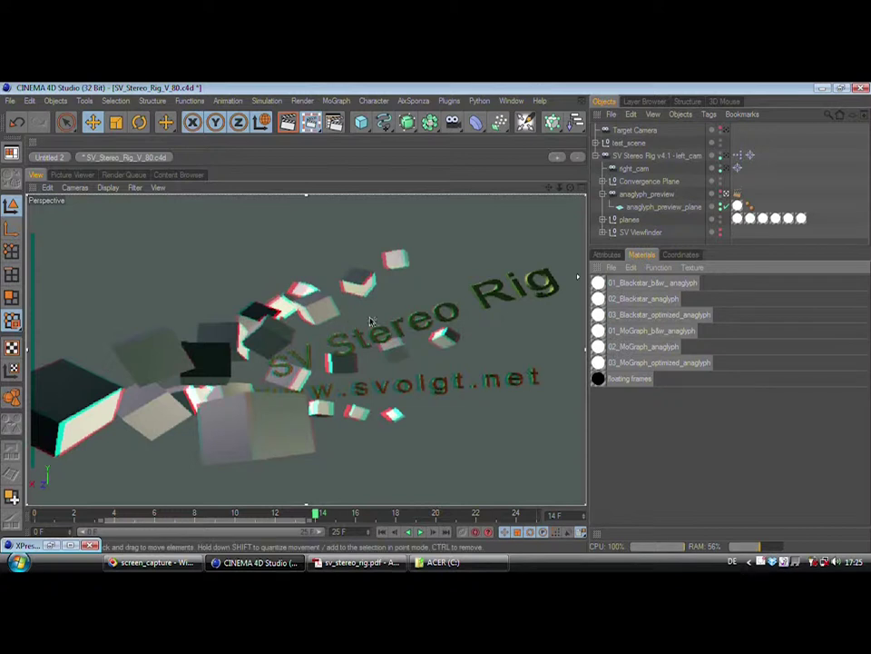
Return to the four-view layout, enlarge the main perspective view and look through the rig's left camera.
middle_click(422, 332)
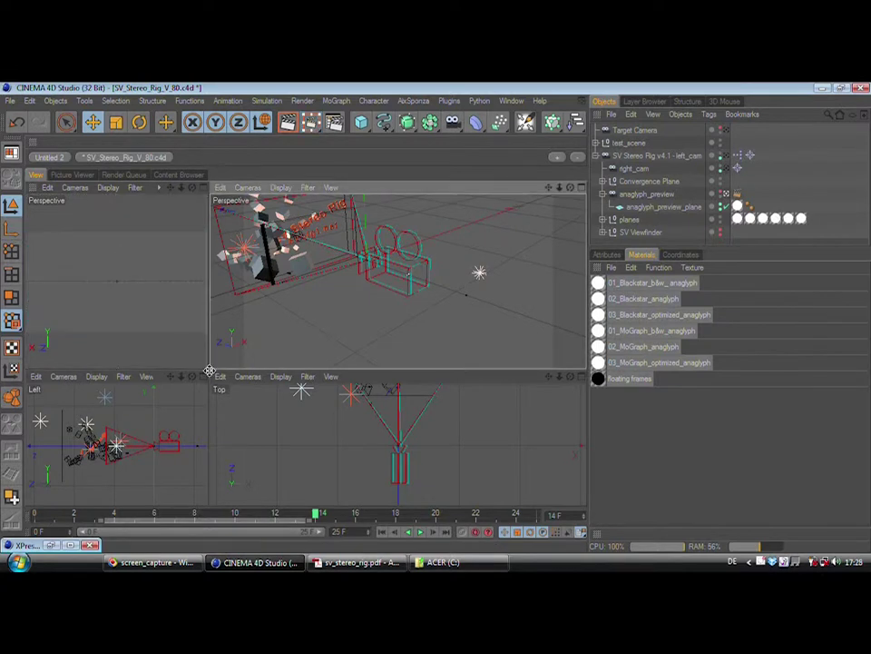
left_click_drag(210, 370, 441, 428)
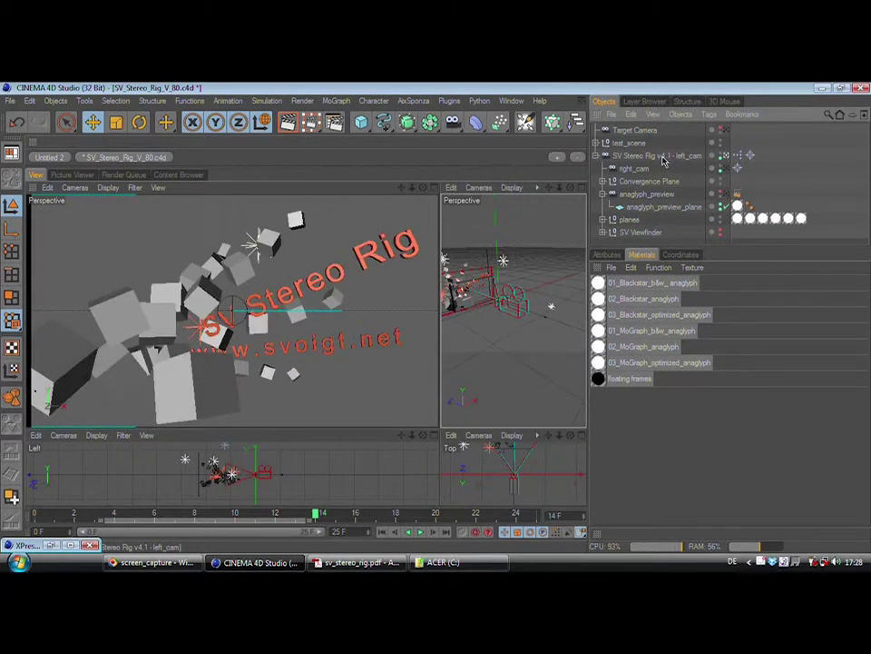
Turn on the SV Viewfinder for the left camera and switch its overlay from rule of thirds to golden ratio.
left_click(664, 157)
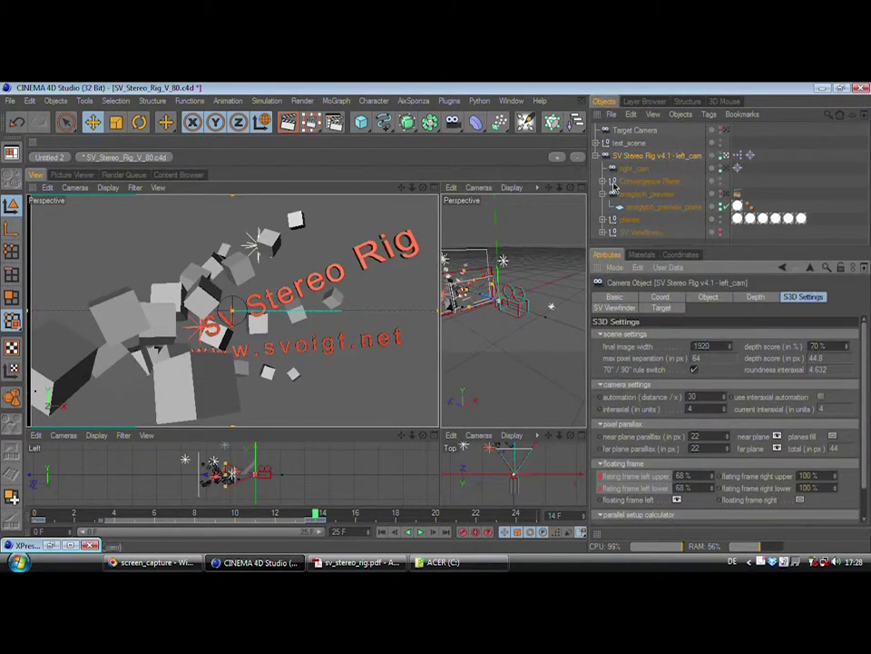
left_click(609, 309)
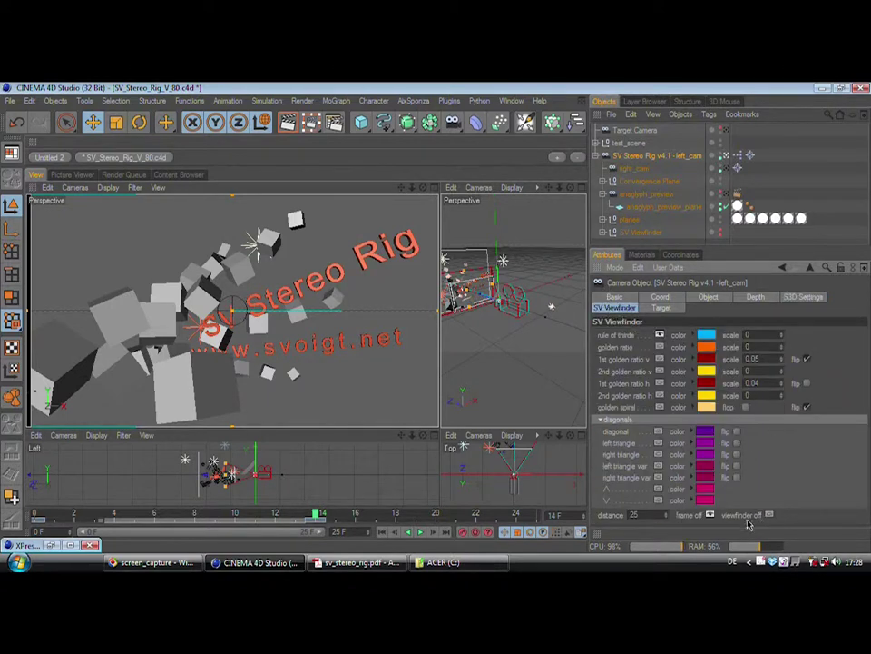
left_click(769, 514)
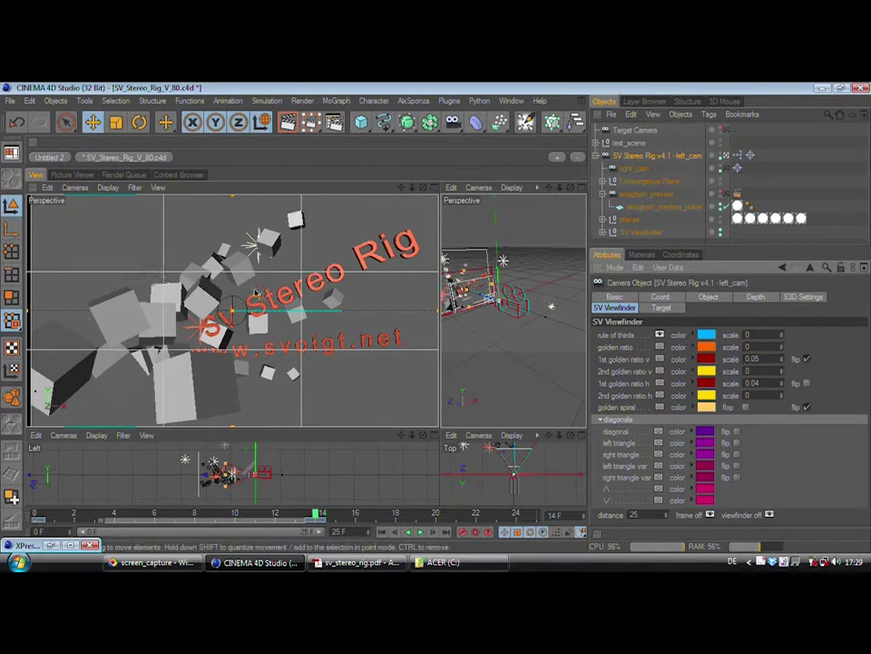
left_click(660, 335)
left_click(660, 346)
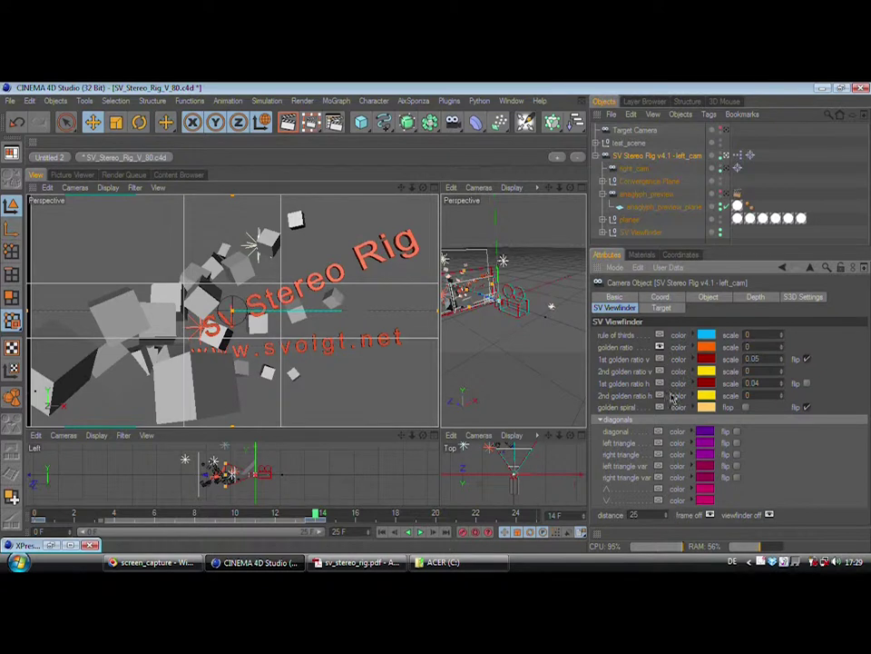
Replace the golden ratio overlay with the 1st and 2nd golden ratio v and h guides.
left_click(660, 348)
left_click(660, 360)
left_click(660, 371)
left_click(660, 383)
left_click(660, 395)
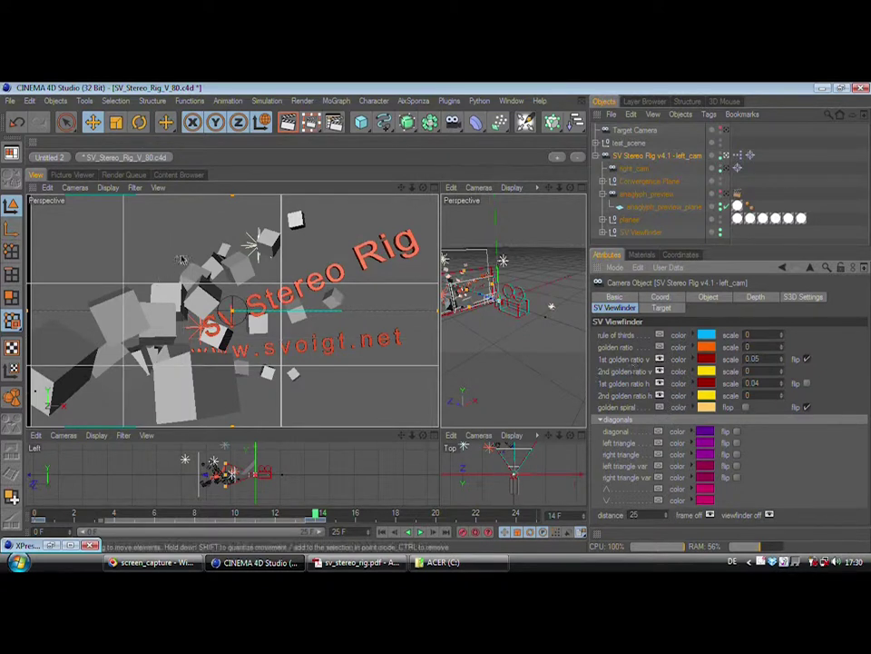
Unflip the 1st golden ratio v guide, flip the 1st golden ratio h guide, hide all four guides and return to the S3D Settings.
left_click(807, 359)
left_click(806, 382)
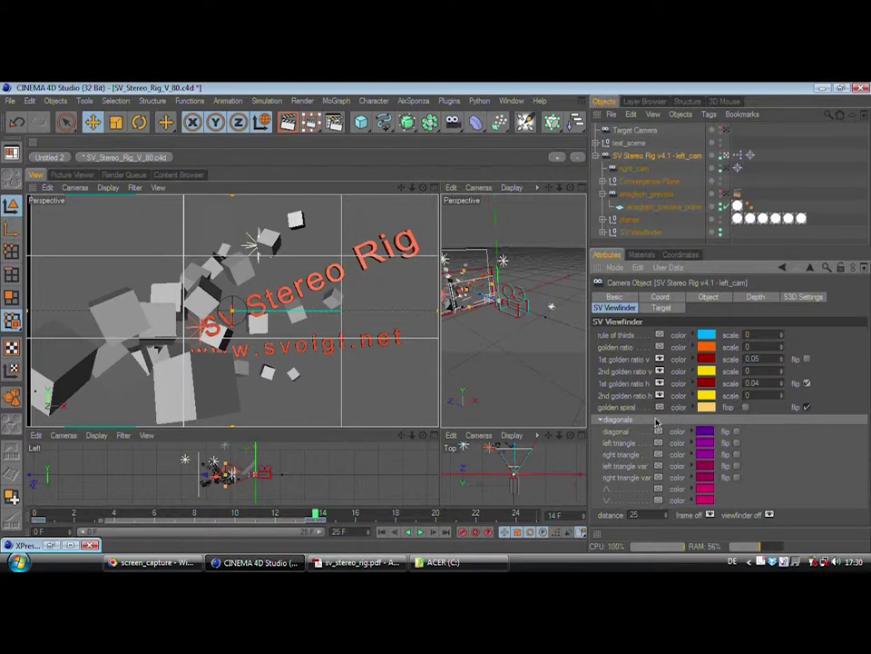
left_click(660, 360)
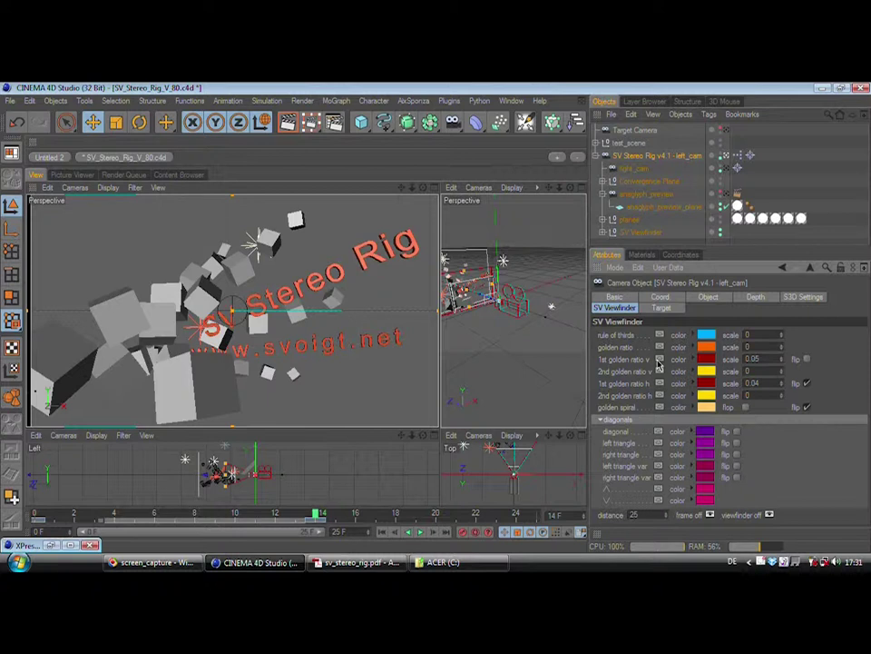
left_click(804, 297)
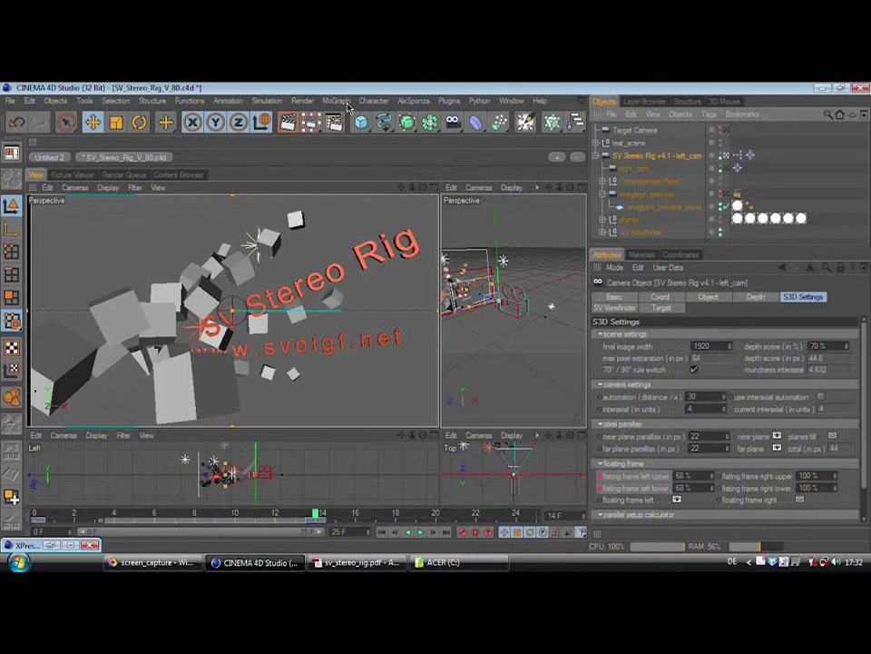
Add the current scene to the render queue without saving the project, with SV Stereo Rig v4.1 - left_cam as its camera.
left_click(139, 175)
left_click(511, 101)
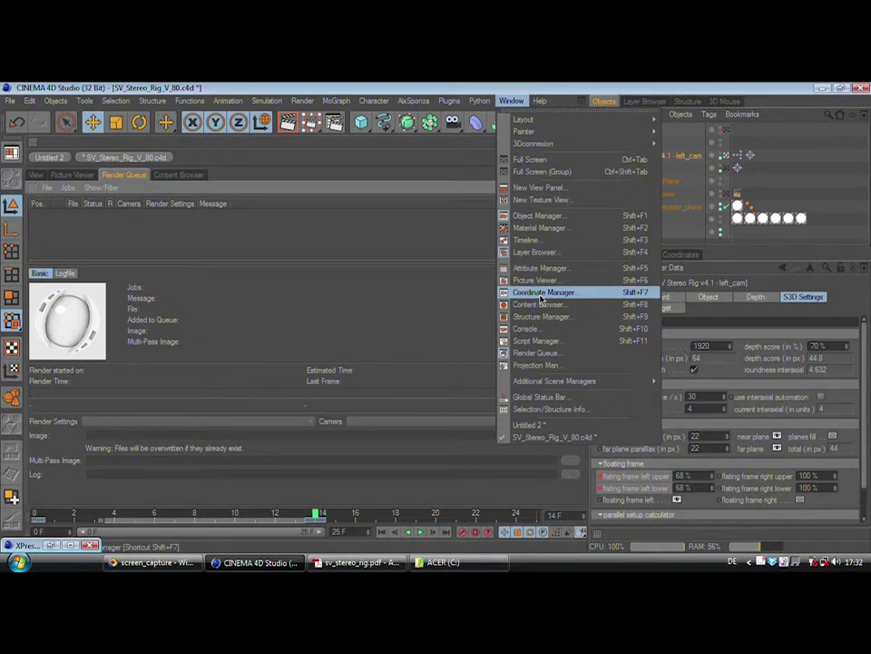
left_click(220, 318)
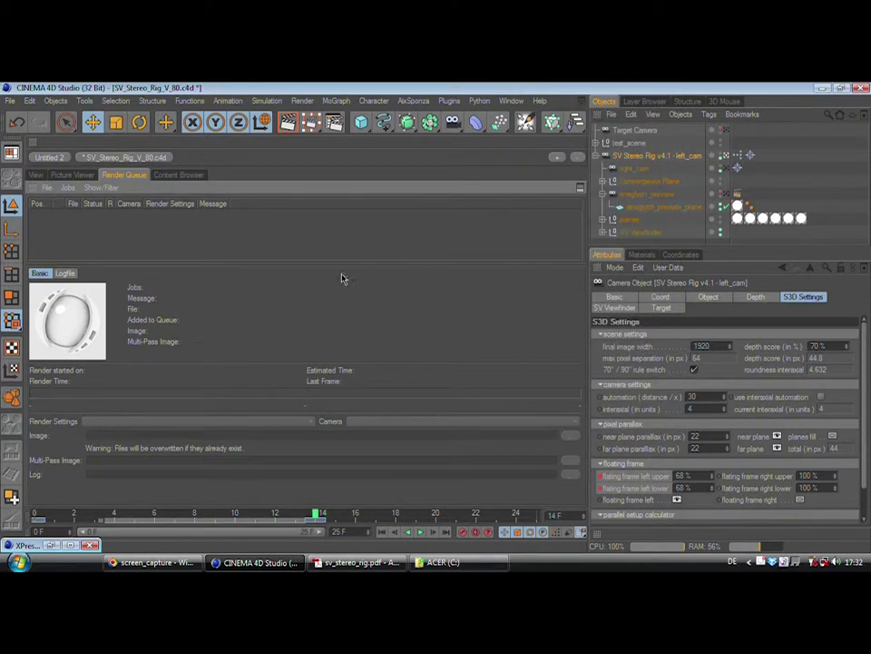
left_click(48, 187)
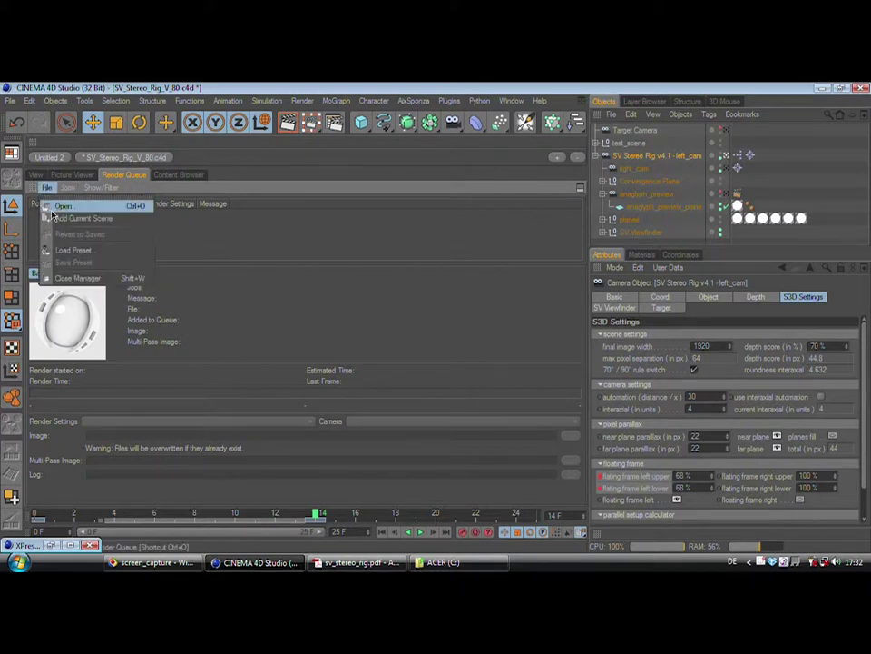
left_click(69, 218)
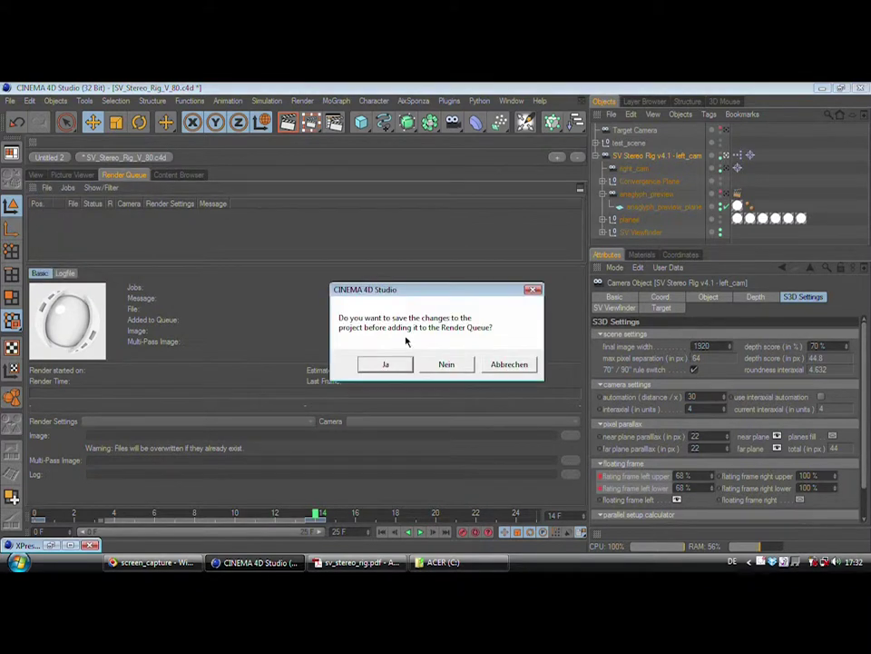
left_click(442, 363)
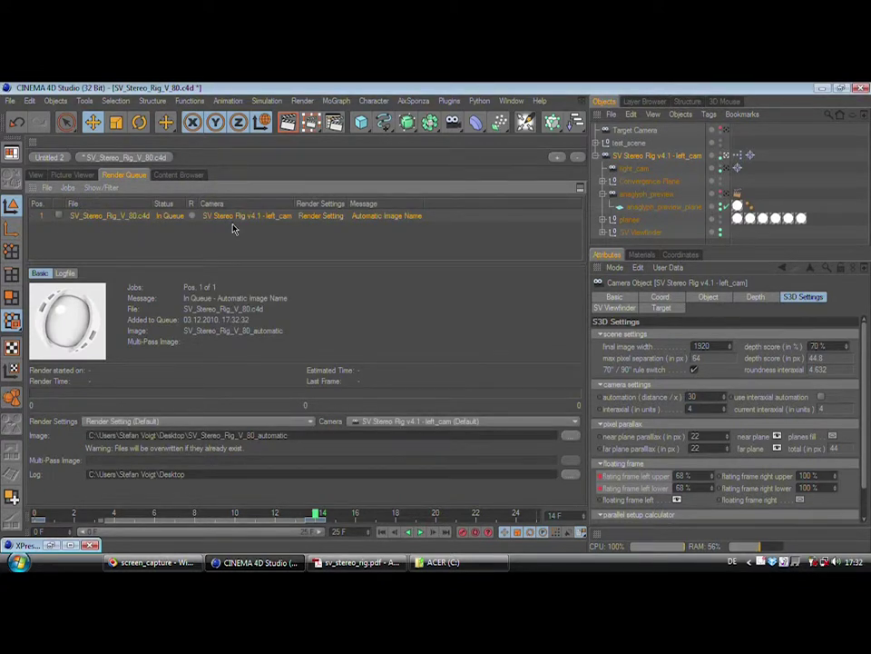
left_click(459, 422)
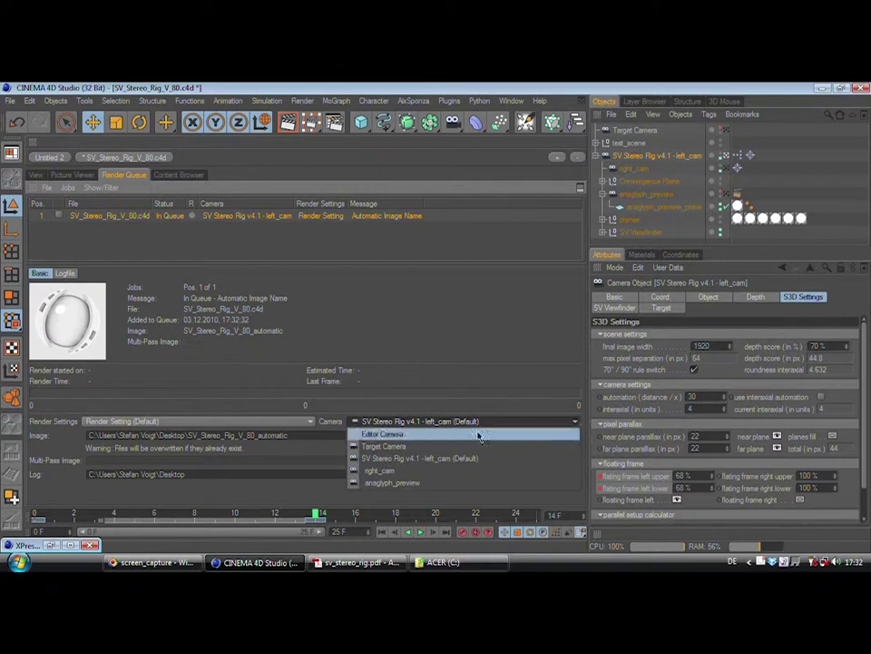
left_click(454, 458)
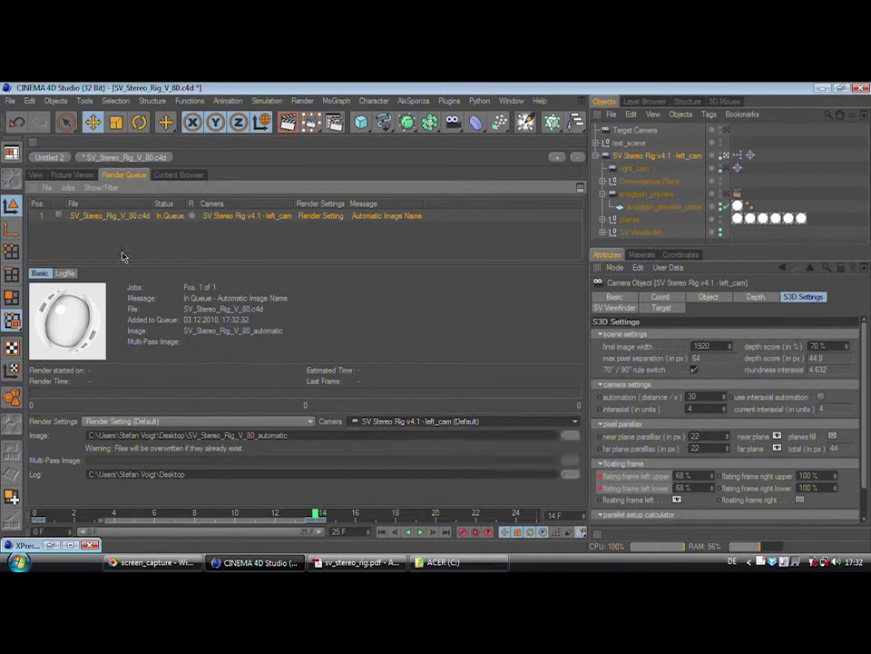
Add the current scene to the render queue a second time without saving, and set that job's camera to right_cam.
left_click(48, 189)
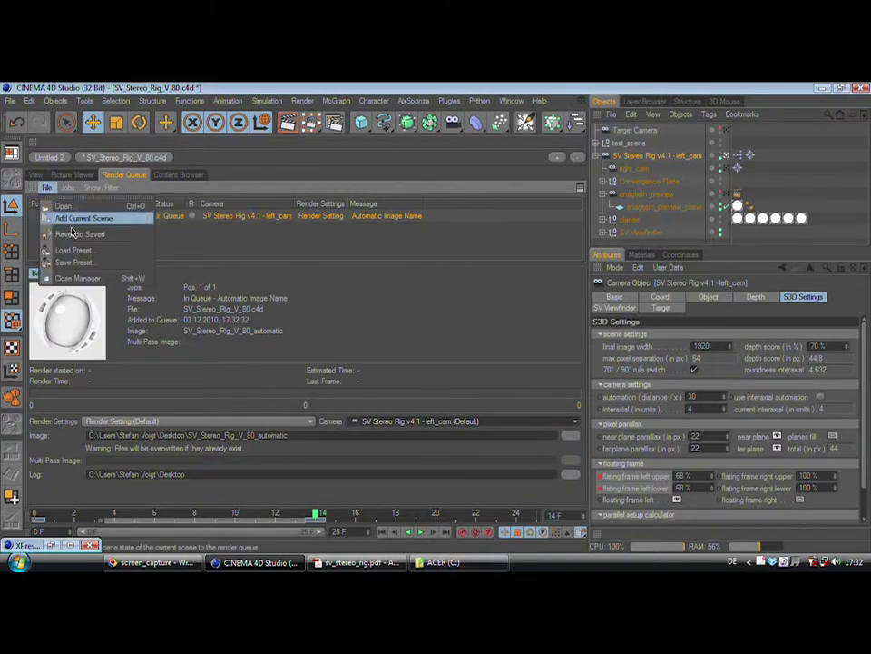
left_click(72, 218)
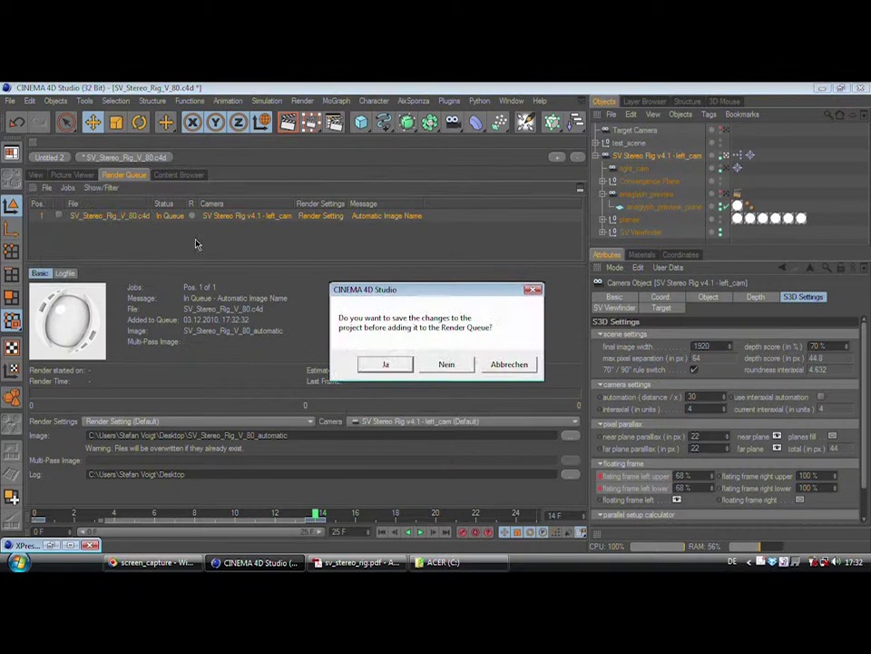
left_click(432, 365)
left_click(396, 423)
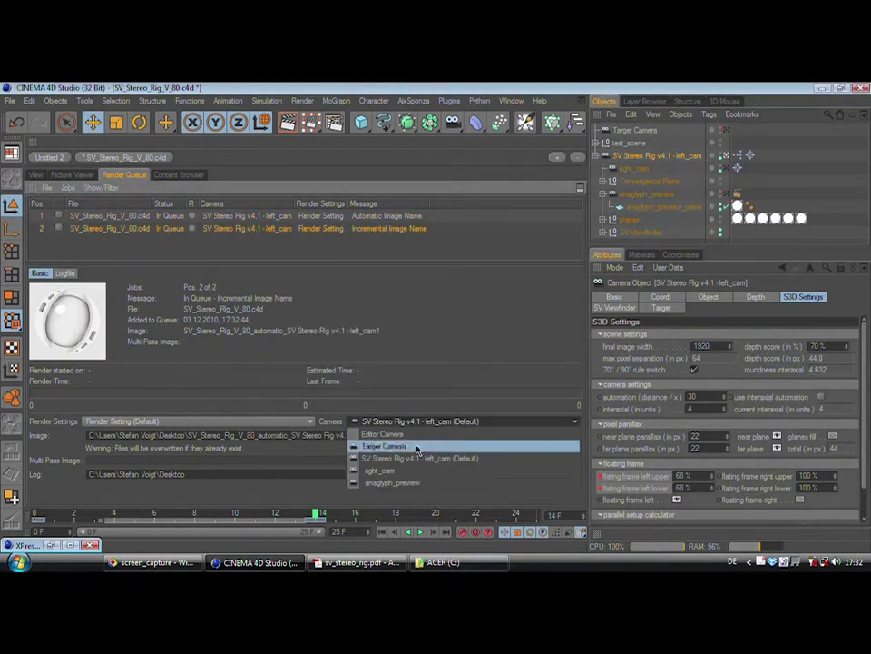
left_click(418, 470)
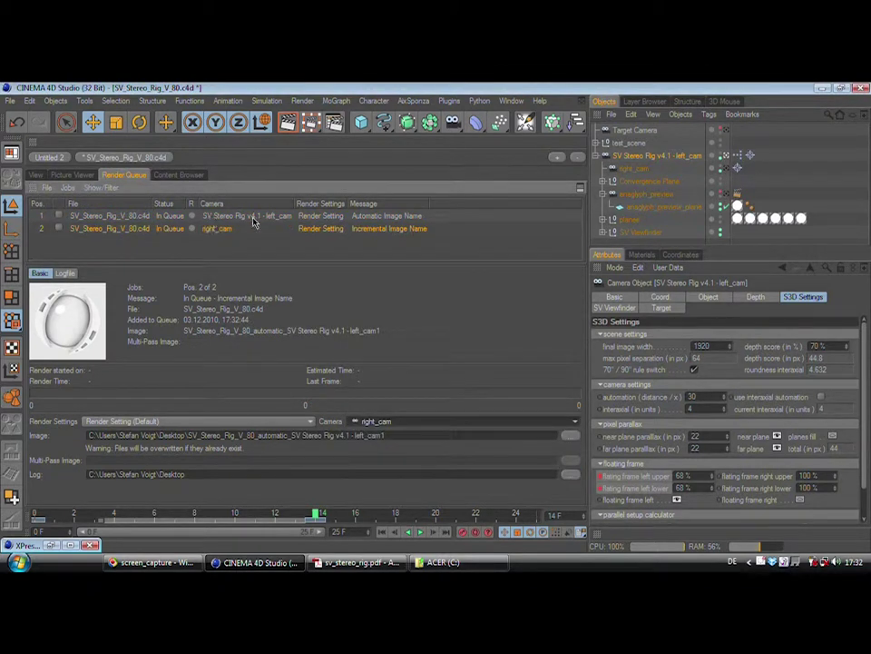
Enable both the left and right camera jobs and start rendering the queue.
left_click(59, 215)
left_click(59, 228)
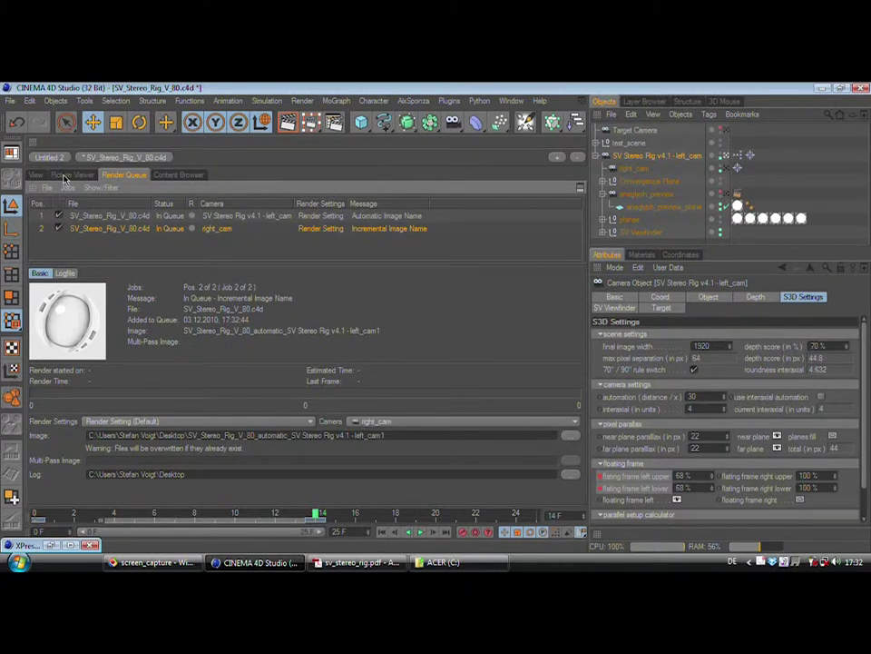
left_click(68, 187)
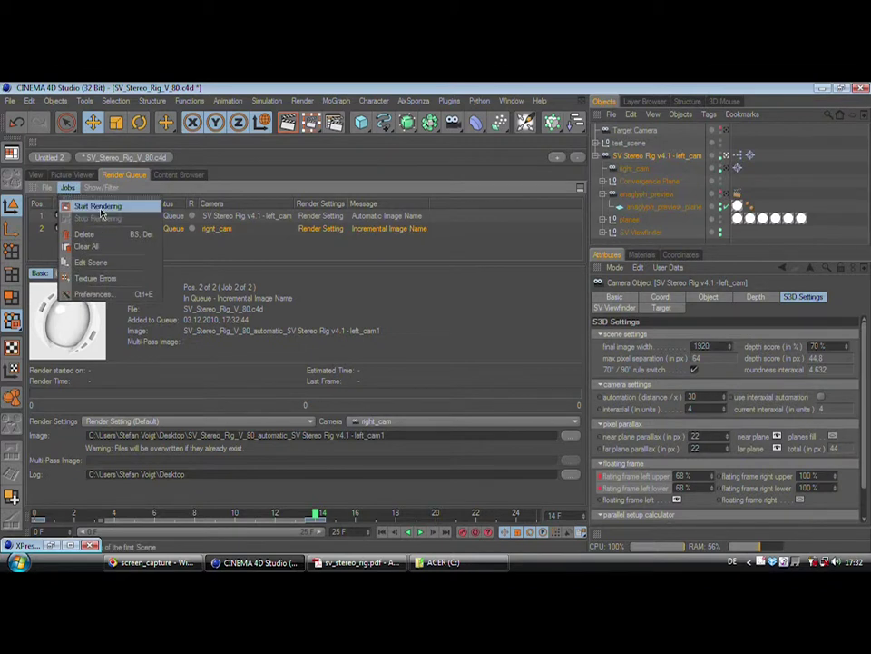
left_click(98, 207)
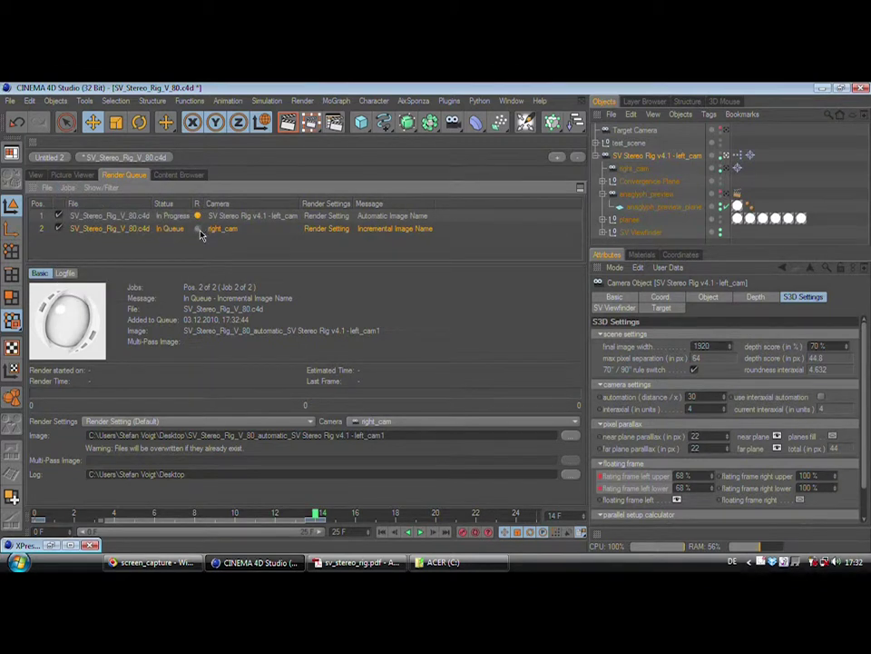
Set the regular image's save file name to sv_stereo_rig_80_L in the render settings.
double_click(311, 227)
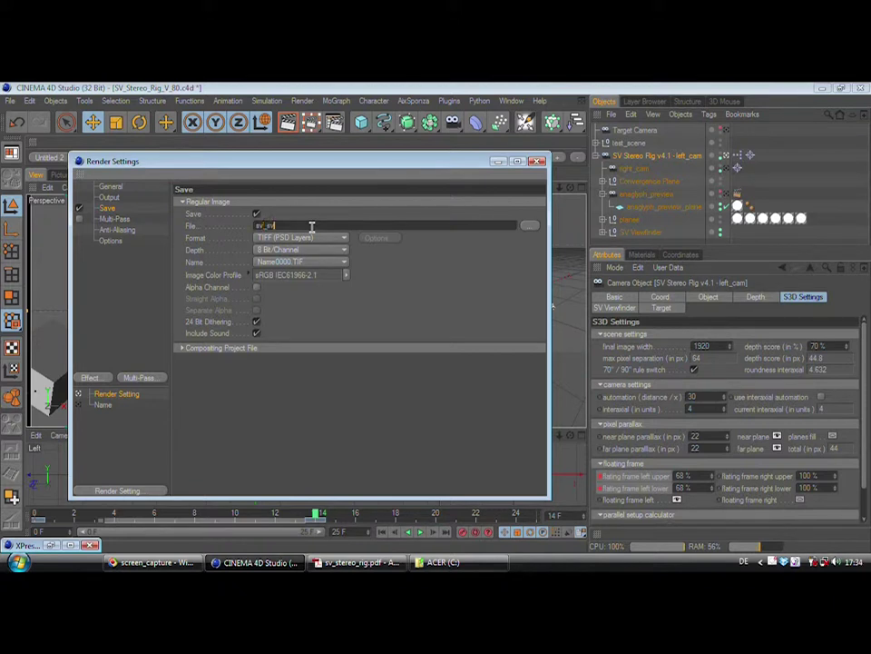
type("rig_80_l")
left_click(282, 125)
Change the regular image's save file name to sv_stereo_rig_80_R for the right camera.
left_click(382, 224)
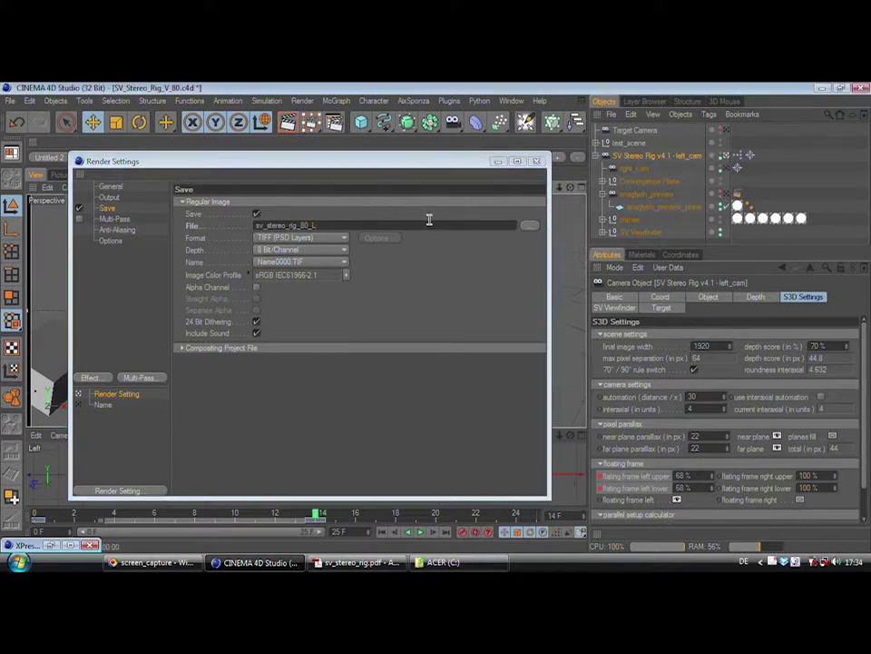
key("BackSpace")
type("R")
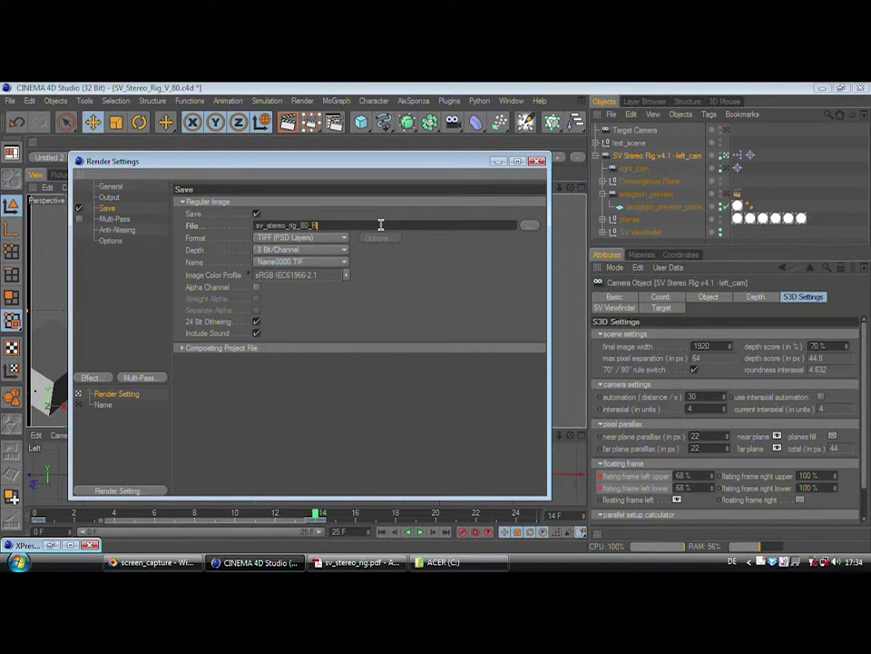